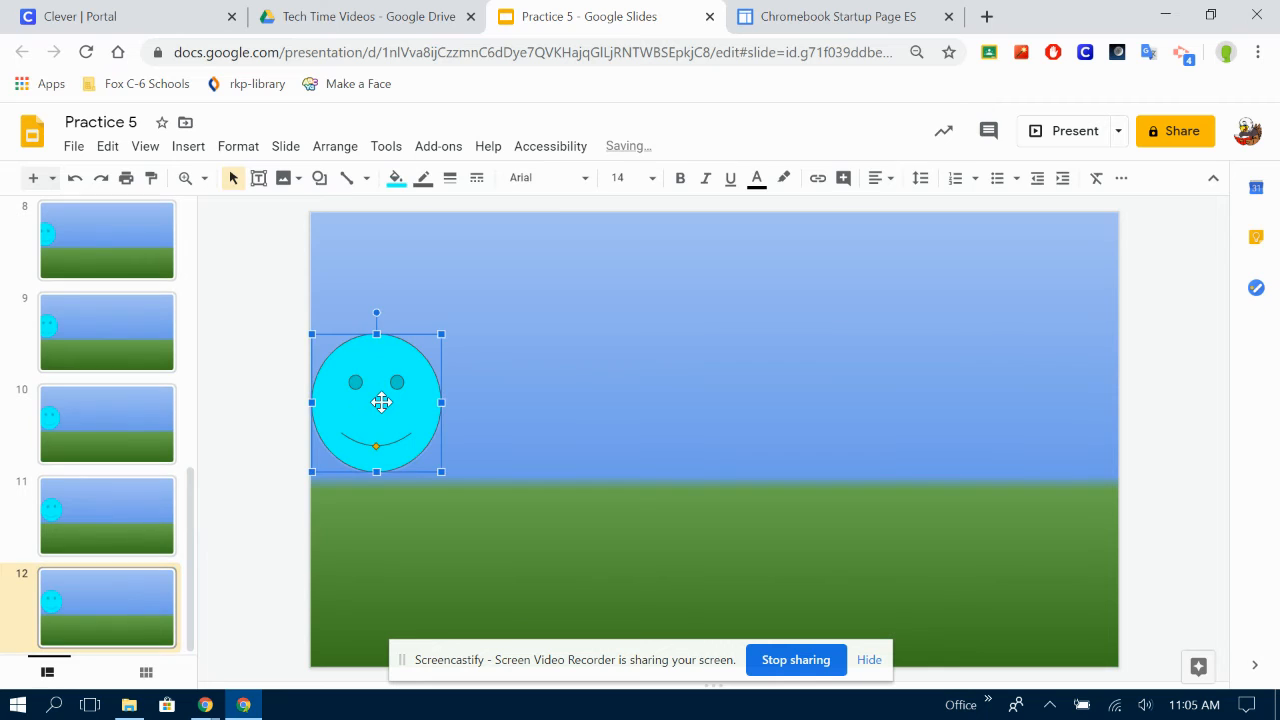
- Duplicate slide 12 and nudge the smiley face on the copy two steps to the right
{"action": "left_click", "coordinate": [96, 609]}
{"action": "key", "text": "ctrl+d"}
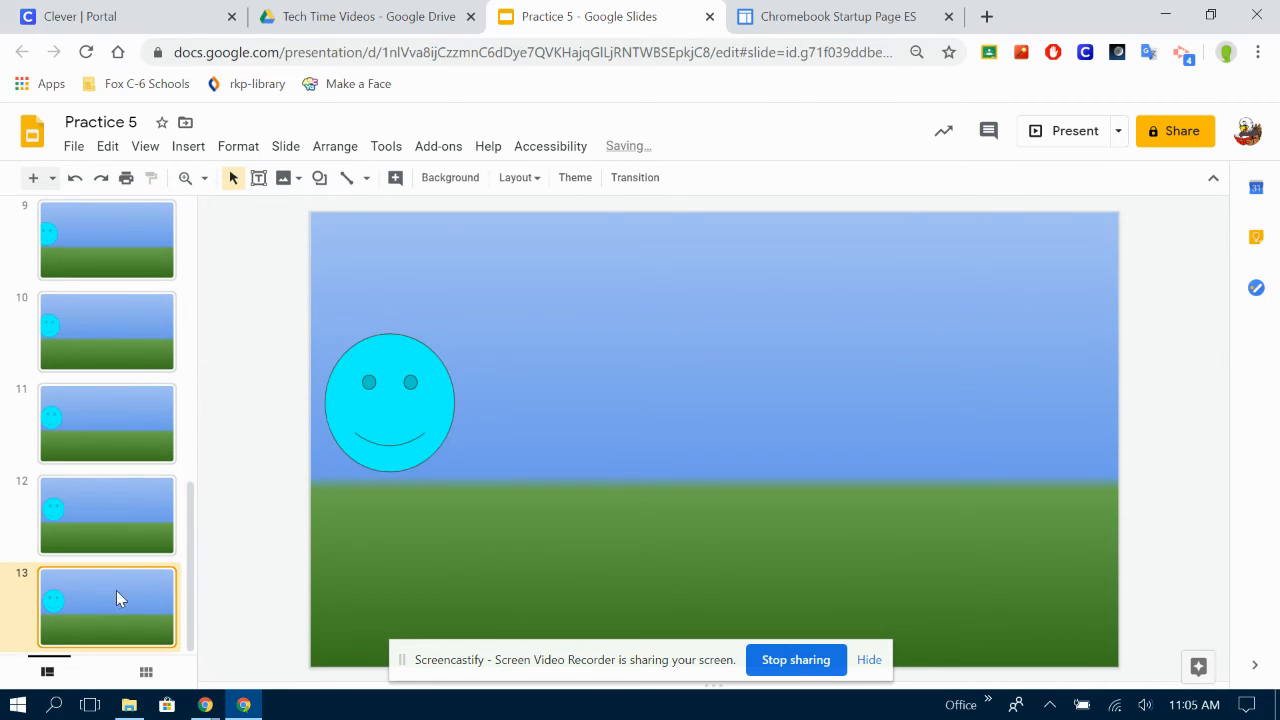
{"action": "left_click", "coordinate": [345, 414]}
{"action": "key", "text": "Right"}
{"action": "key", "text": "Right"}
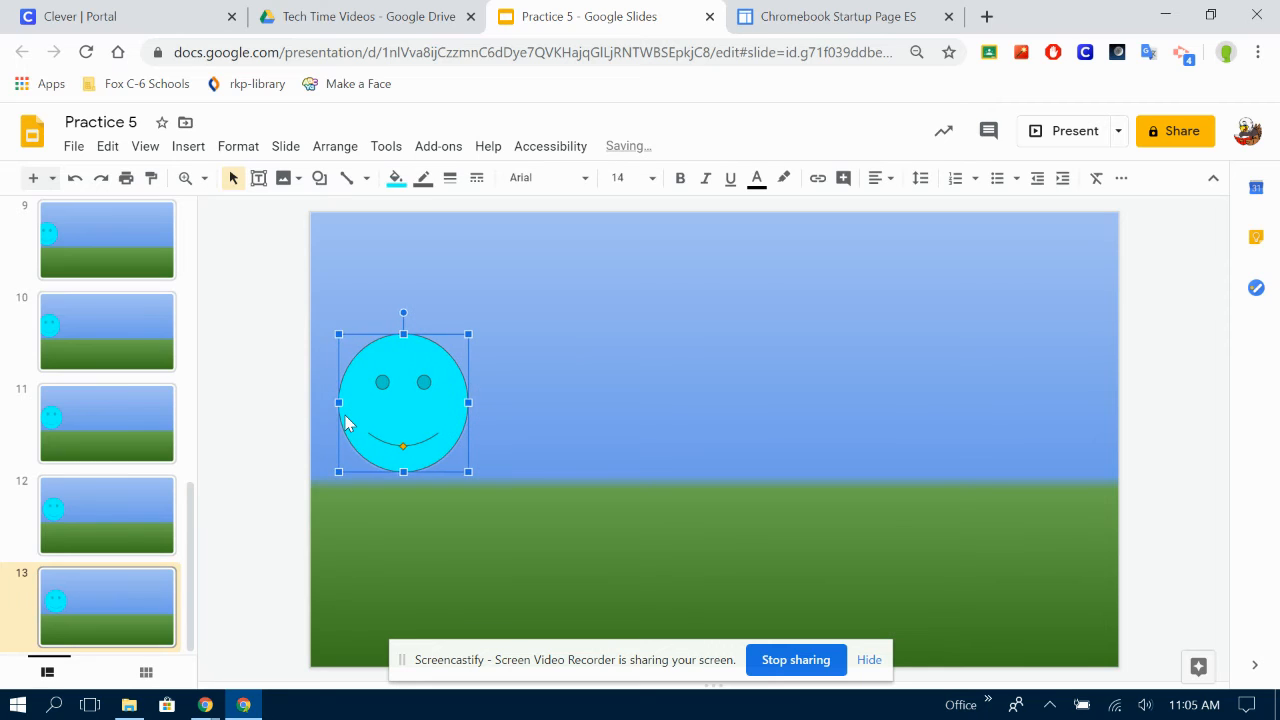
- Duplicate slide 13 and nudge the smiley face on the new slide two steps to the right
{"action": "left_click", "coordinate": [145, 627]}
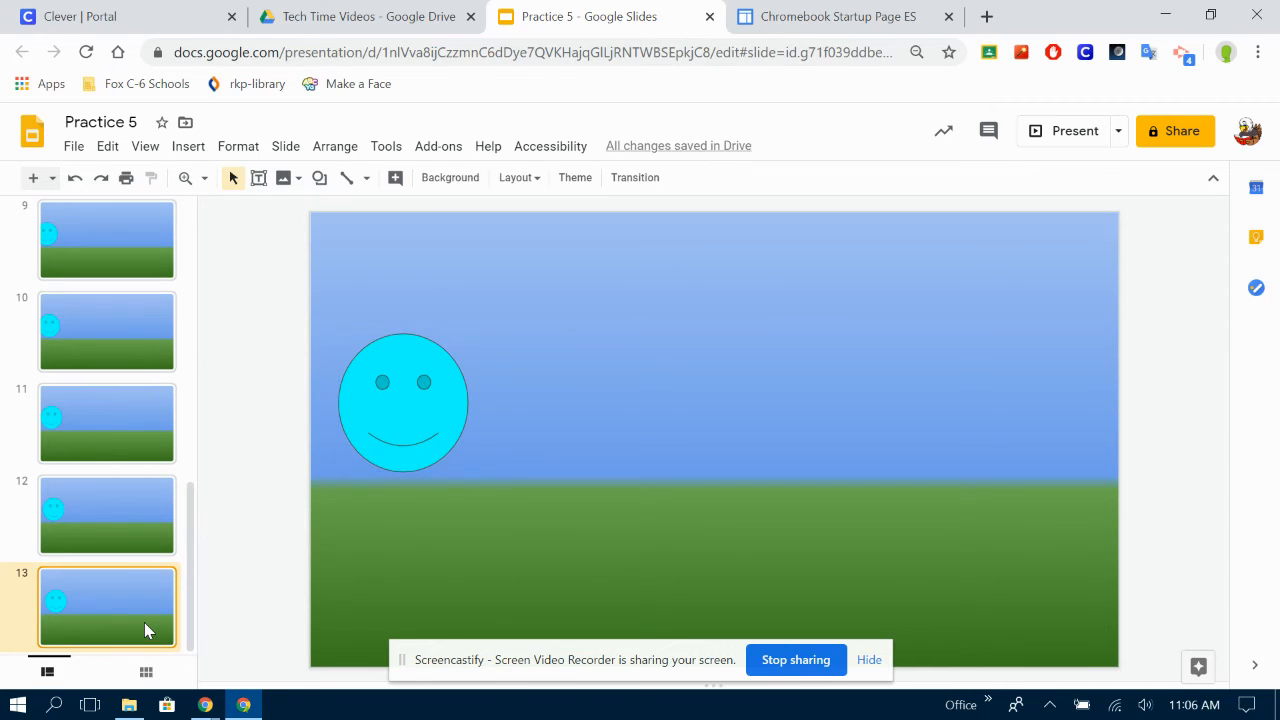
{"action": "key", "text": "ctrl+d"}
{"action": "left_click", "coordinate": [389, 421]}
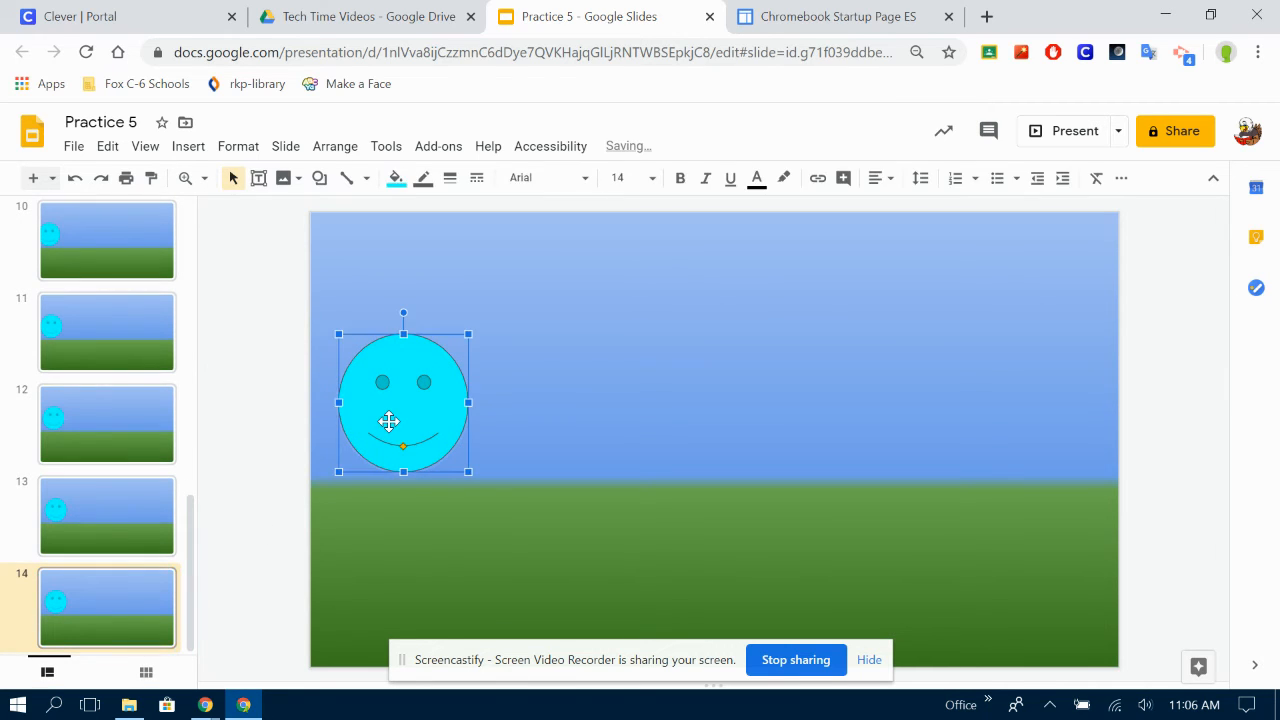
{"action": "key", "text": "Right"}
{"action": "key", "text": "Right"}
- Duplicate slide 14 and nudge the smiley face on the new slide two steps to the right
{"action": "left_click", "coordinate": [110, 622]}
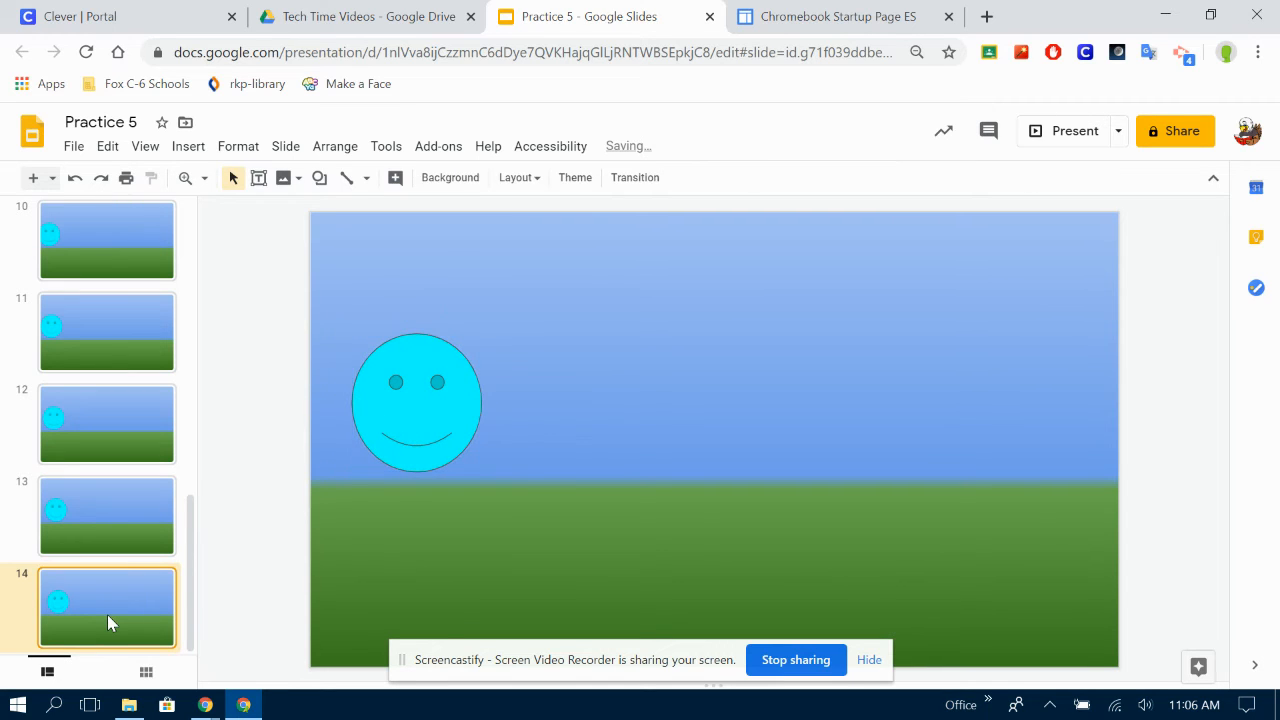
{"action": "key", "text": "ctrl+d"}
{"action": "left_click", "coordinate": [377, 424]}
{"action": "key", "text": "Right"}
{"action": "key", "text": "Right"}
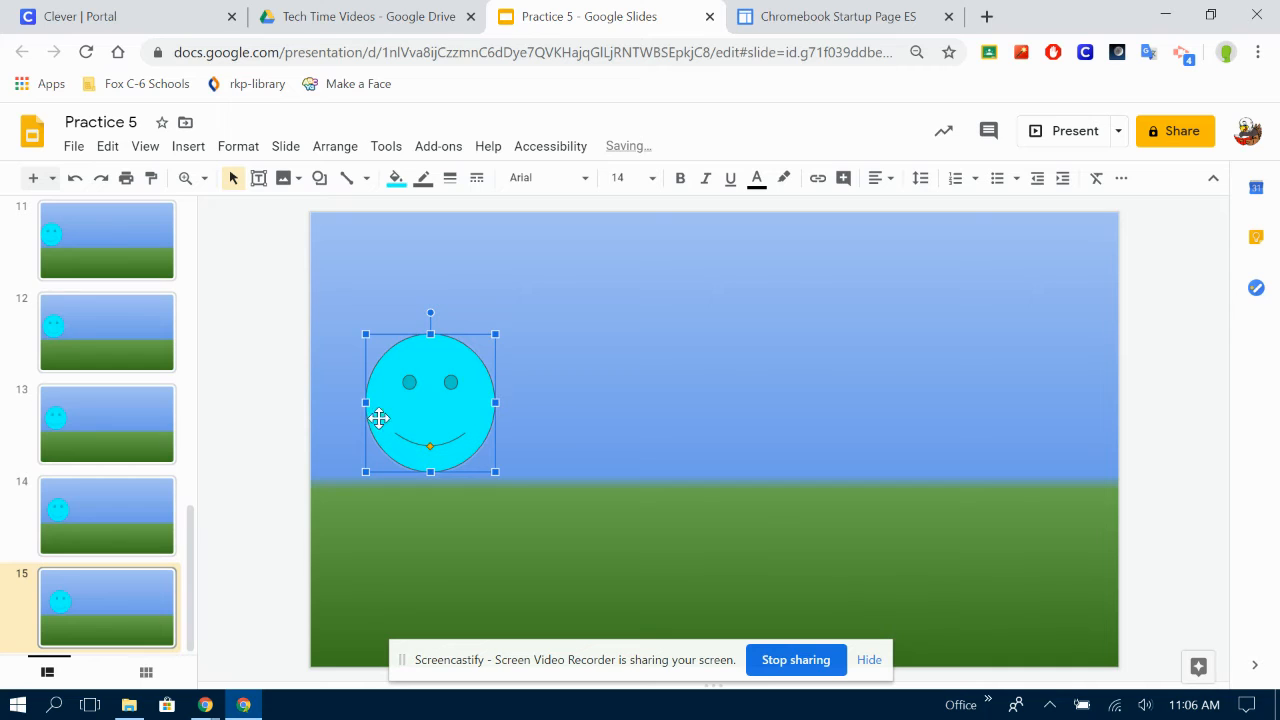
- Present the slides from slide 4 through slide 15 to watch the smiley face move, and exit the slideshow
{"action": "scroll", "coordinate": [105, 440], "scroll_direction": "up", "scroll_amount": 8}
{"action": "scroll", "coordinate": [110, 440], "scroll_direction": "up", "scroll_amount": 3}
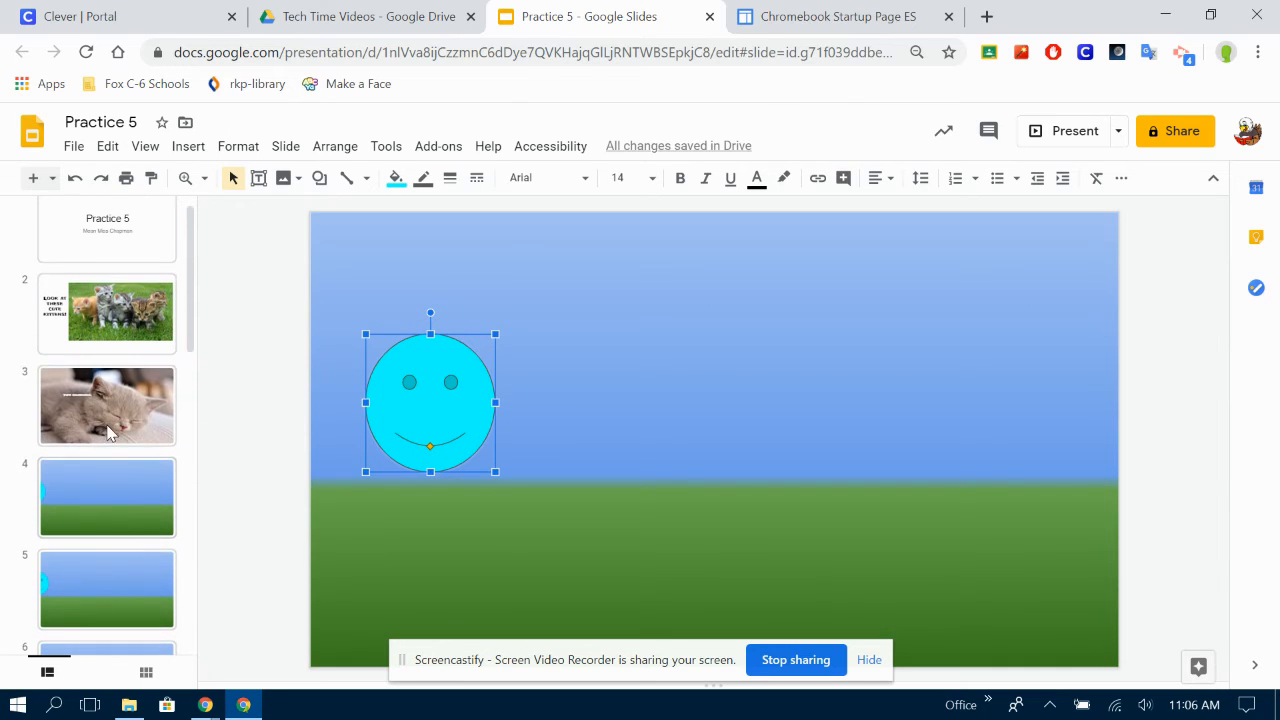
{"action": "left_click", "coordinate": [91, 489]}
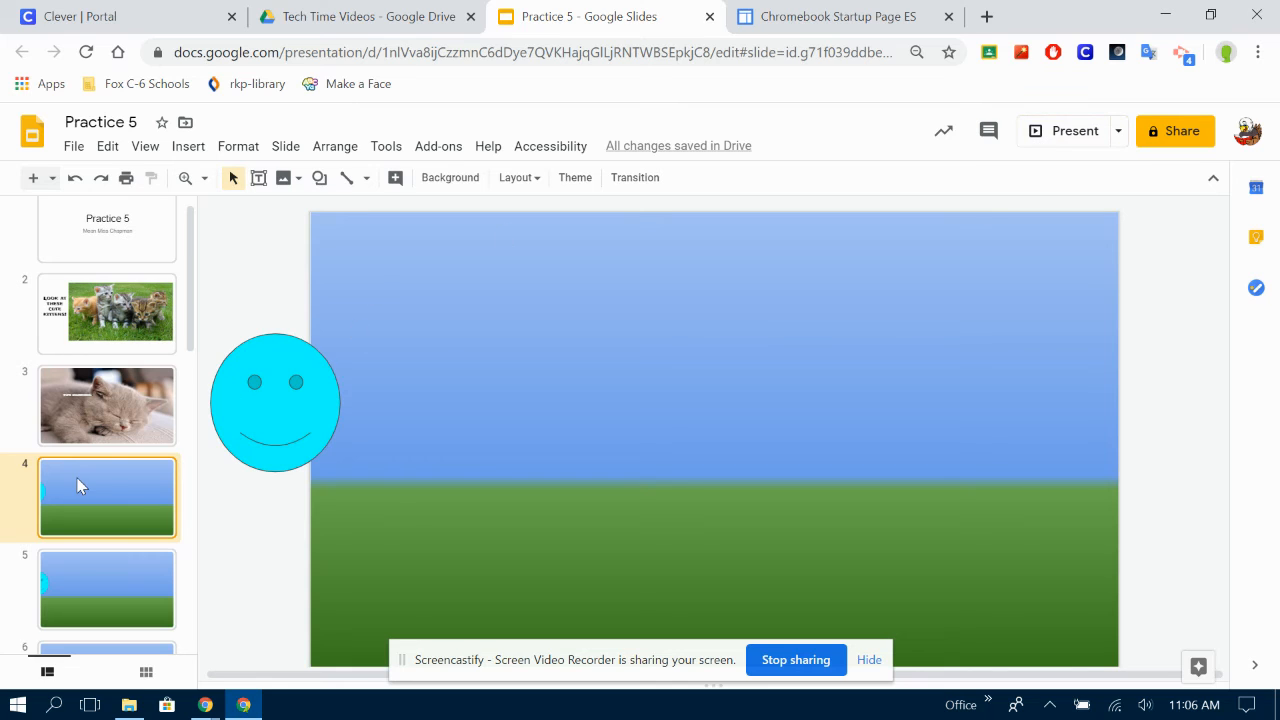
{"action": "left_click", "coordinate": [1060, 135]}
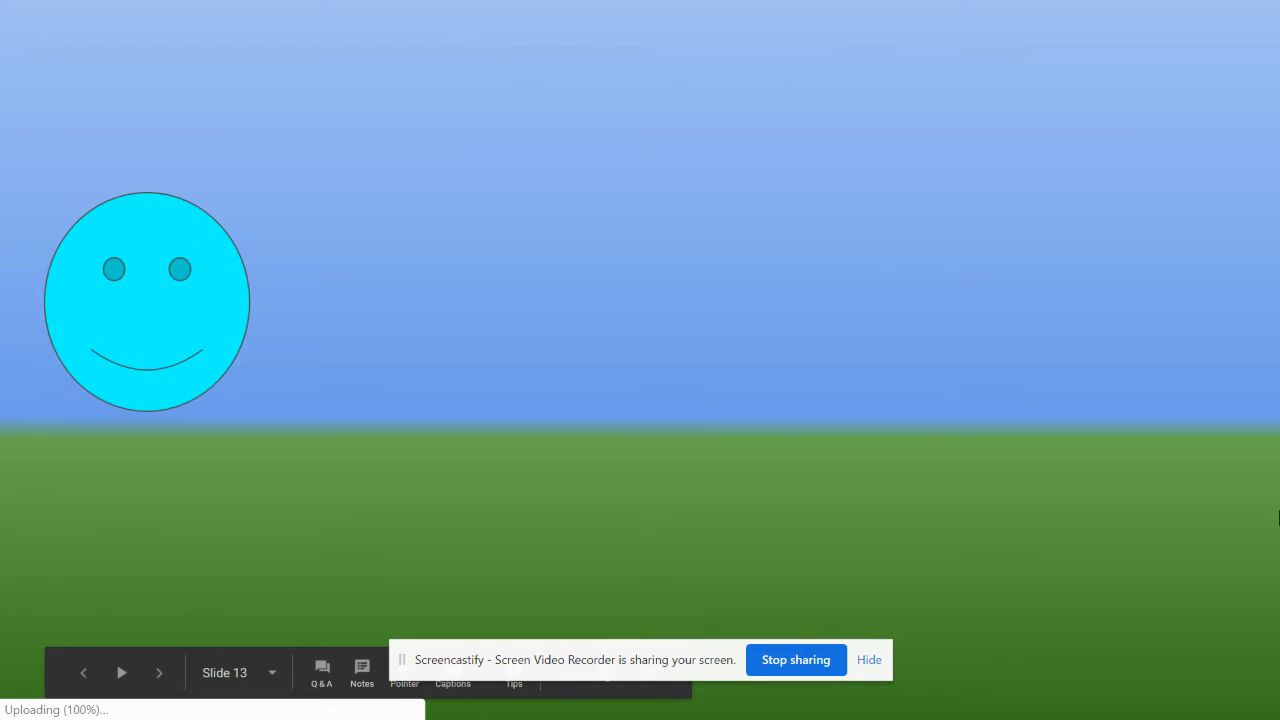
{"action": "key", "text": "Right"}
{"action": "key", "text": "Right"}
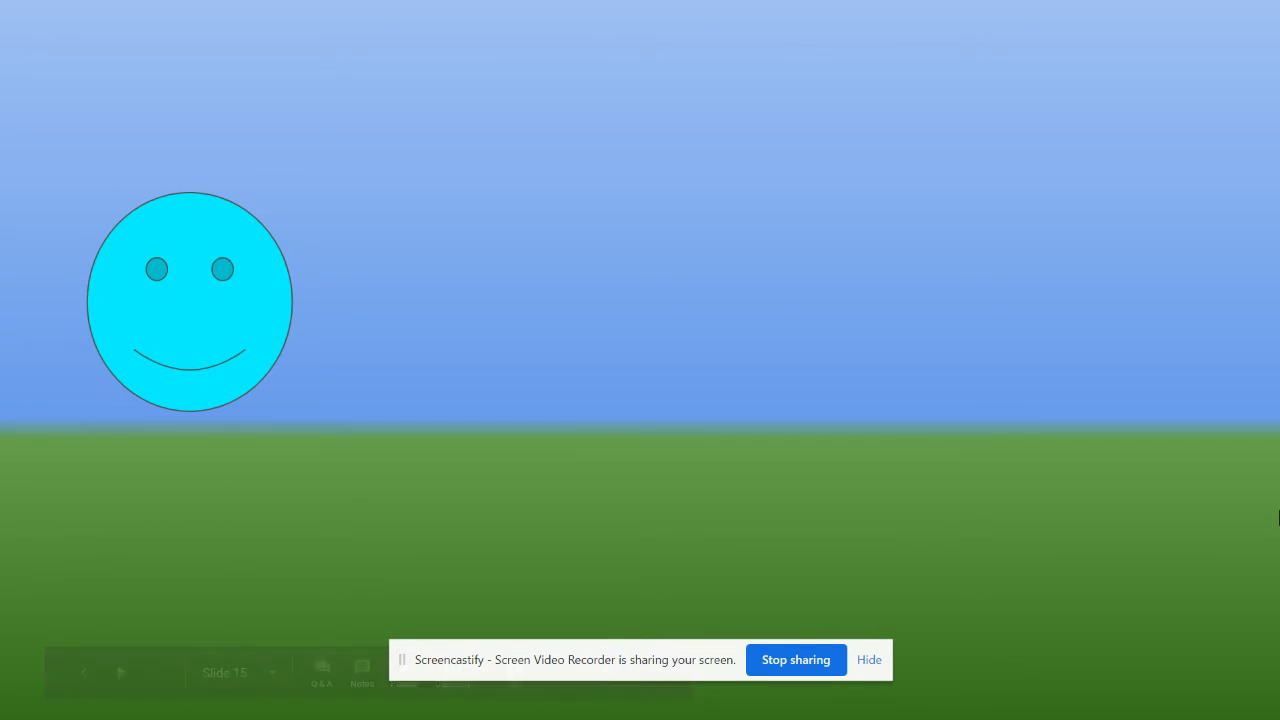
{"action": "key", "text": "Escape"}
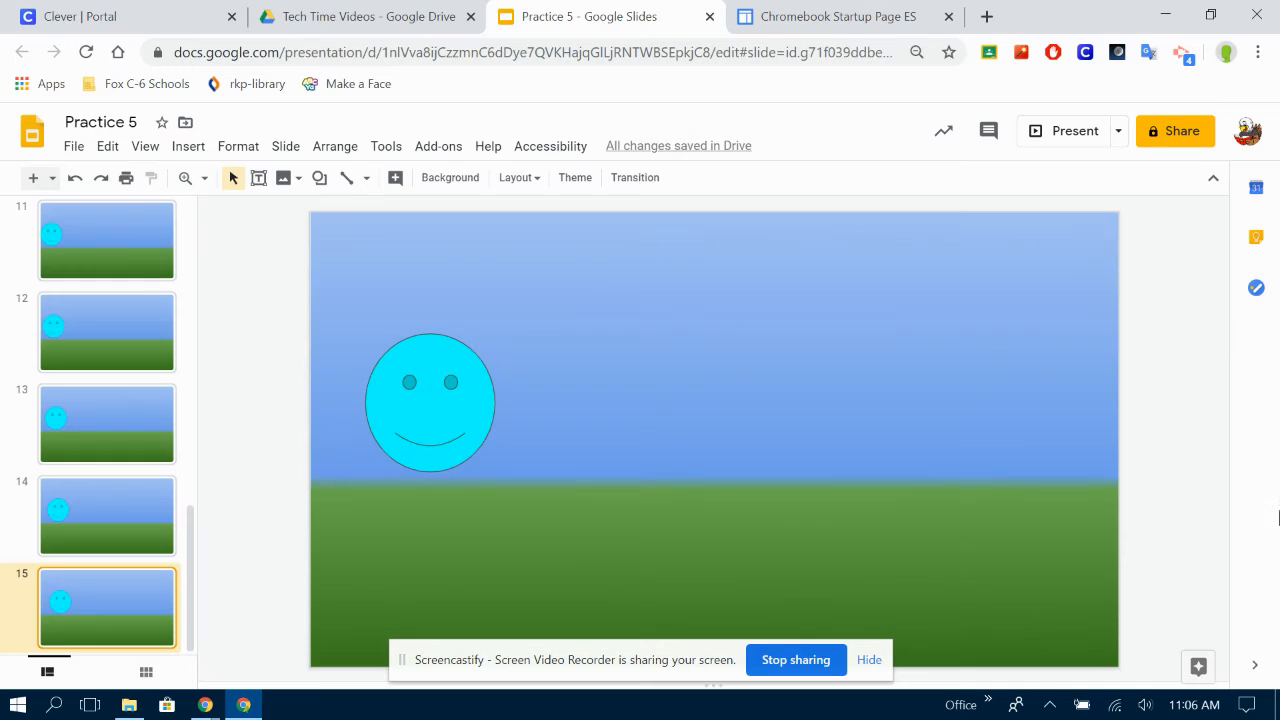
- Delete slides 5 through 15, keeping slide 4 as the only smiley face slide
{"action": "scroll", "coordinate": [173, 395], "scroll_direction": "up", "scroll_amount": 7}
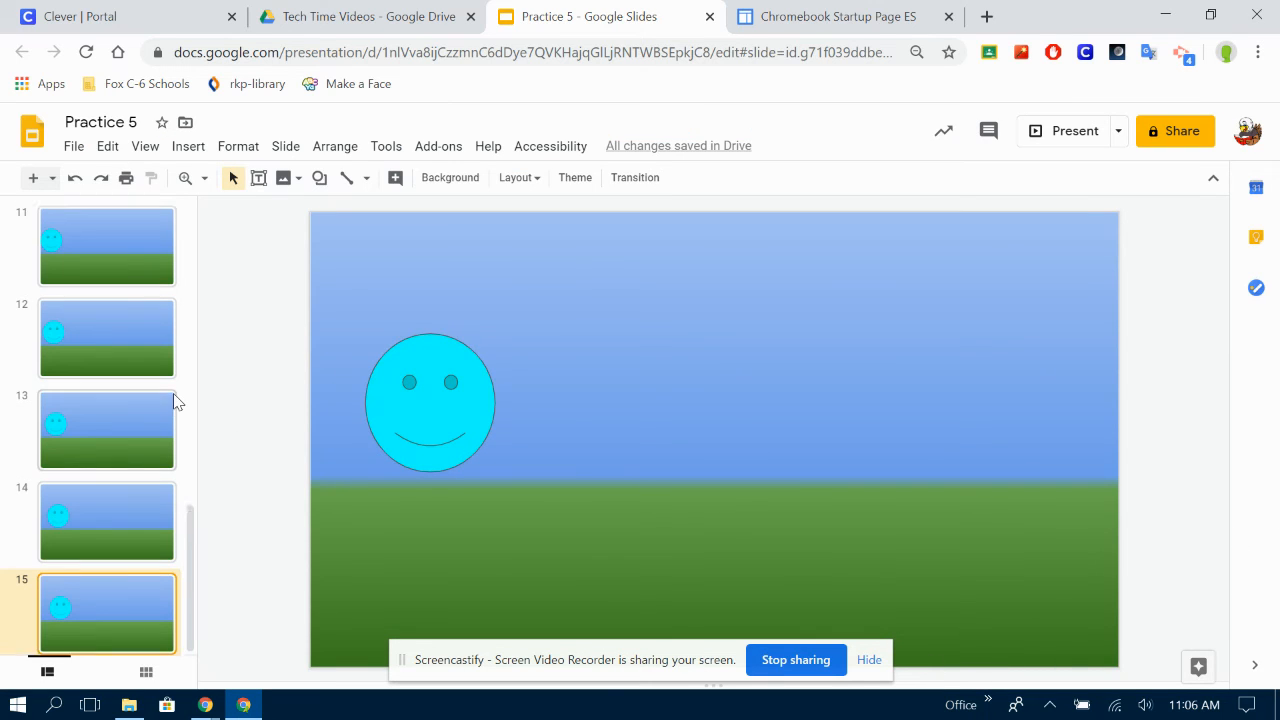
{"action": "scroll", "coordinate": [175, 400], "scroll_direction": "up", "scroll_amount": 1}
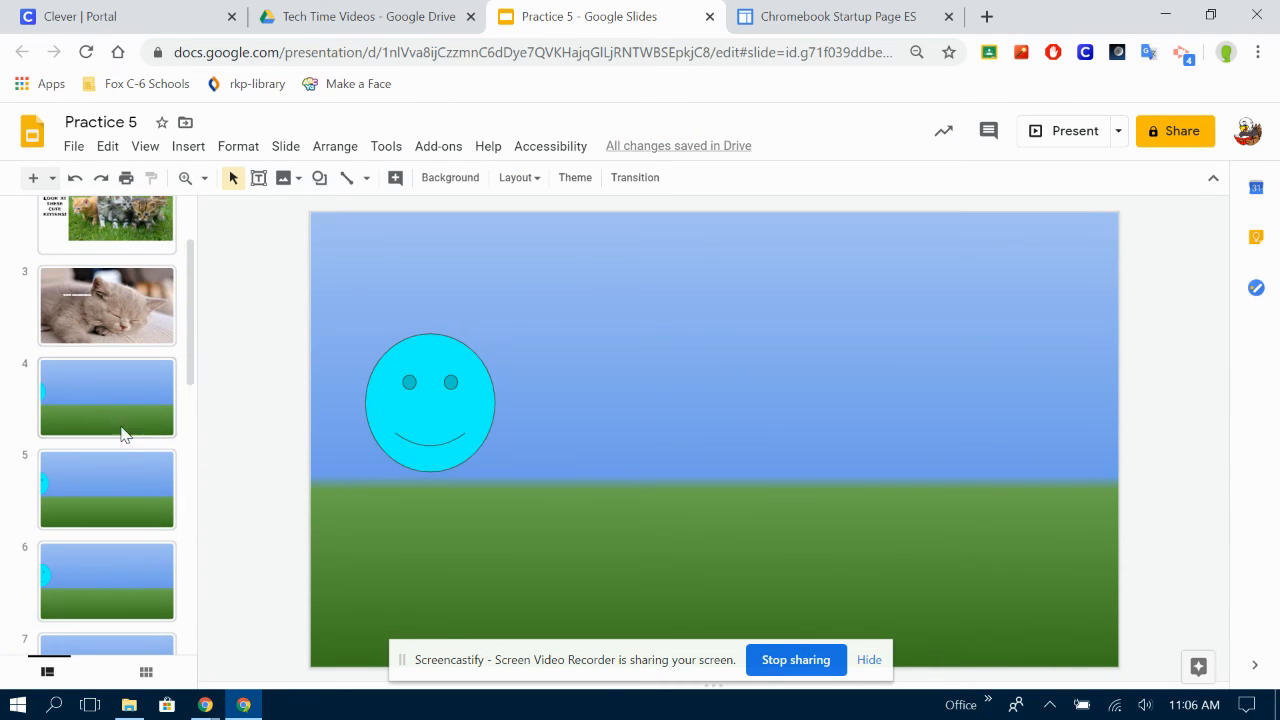
{"action": "left_click", "coordinate": [112, 492]}
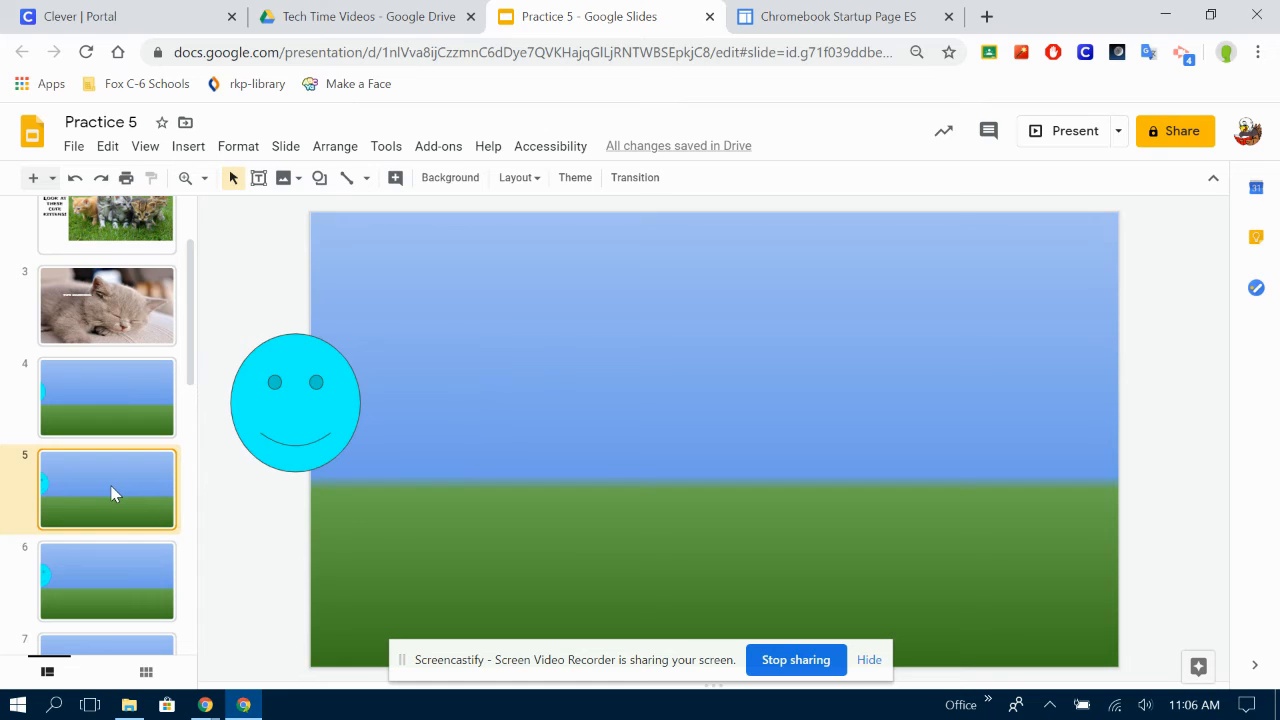
{"action": "key", "text": "Delete"}
{"action": "key", "text": "Delete"}
{"action": "key", "text": "Delete"}
{"action": "key", "text": "Delete"}
{"action": "key", "text": "Delete"}
{"action": "key", "text": "Delete"}
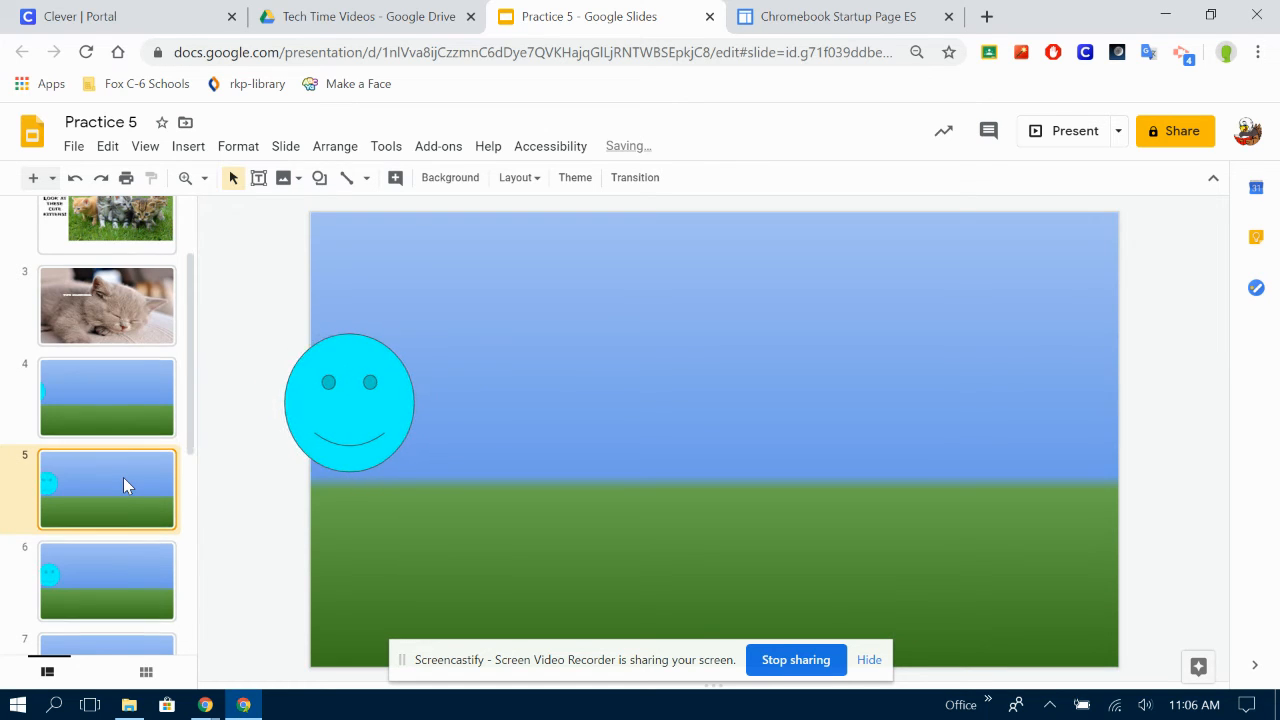
{"action": "key", "text": "Delete"}
{"action": "key", "text": "Delete"}
{"action": "key", "text": "Delete"}
{"action": "key", "text": "Delete"}
{"action": "key", "text": "Delete"}
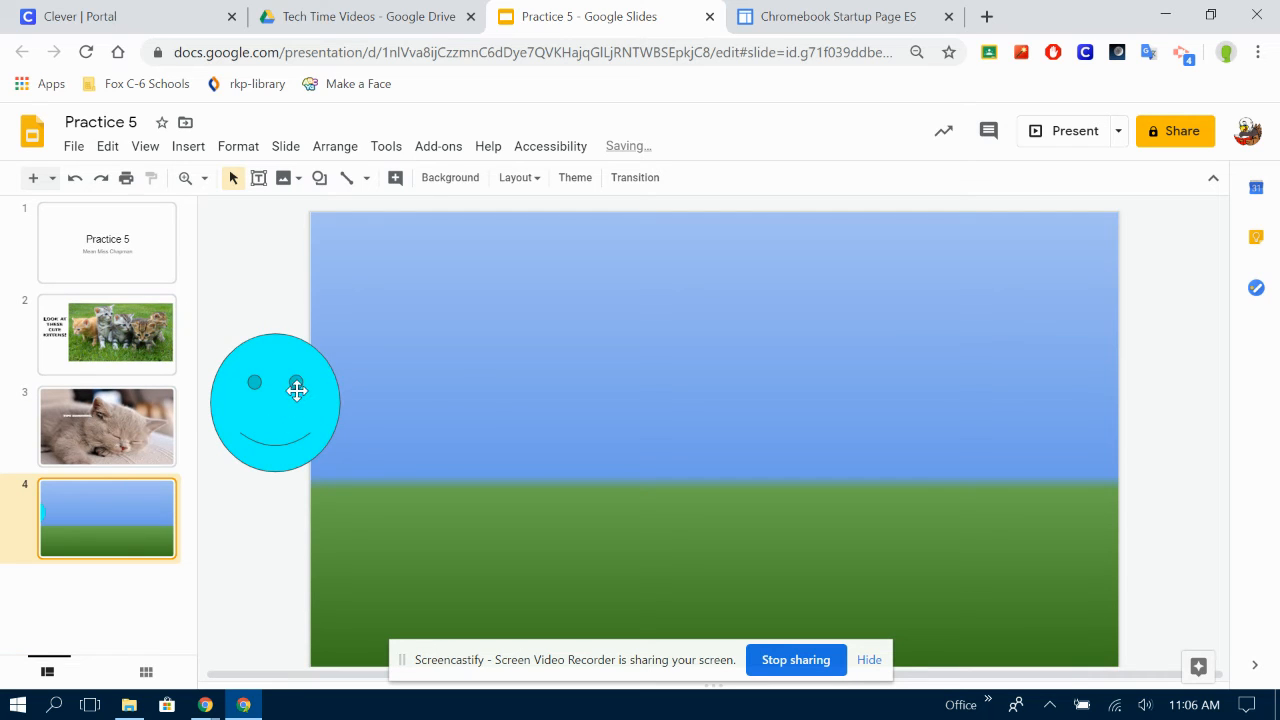
- Move the smiley face fully onto the left part of slide 4 and give it a Fly in from left animation
{"action": "left_click_drag", "start_coordinate": [297, 391], "coordinate": [501, 398]}
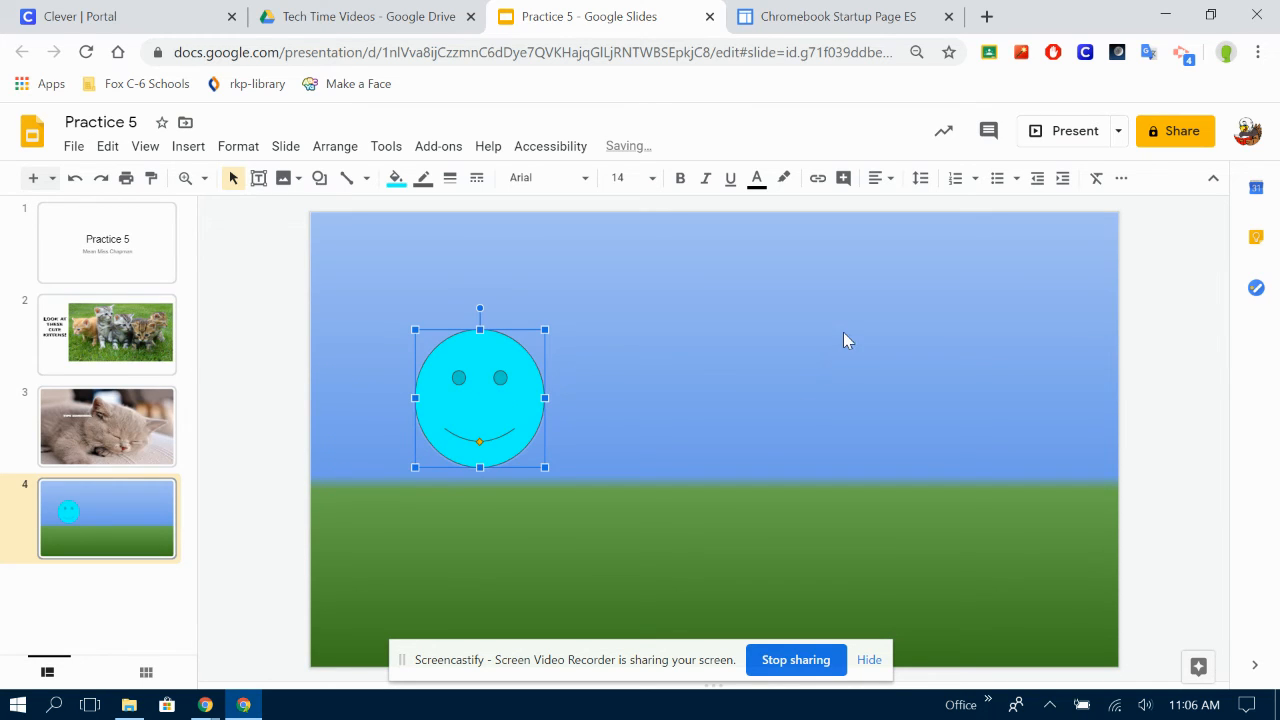
{"action": "left_click", "coordinate": [703, 324]}
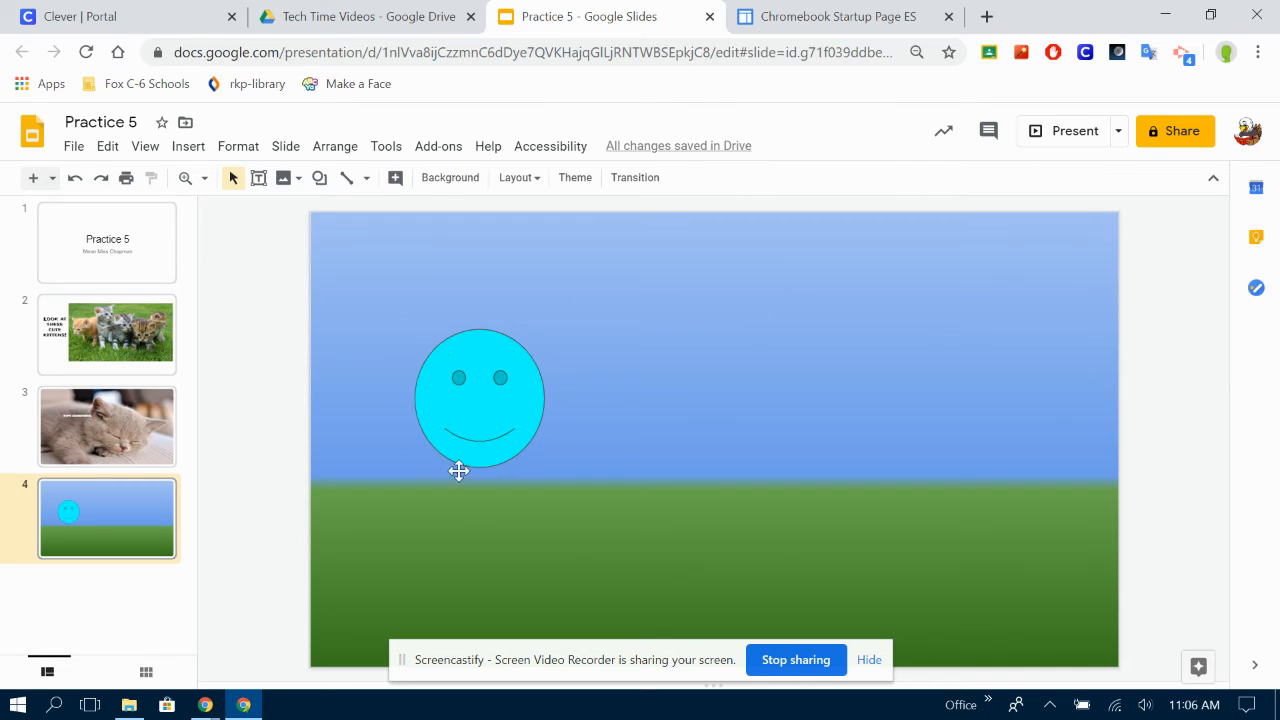
{"action": "left_click", "coordinate": [636, 180]}
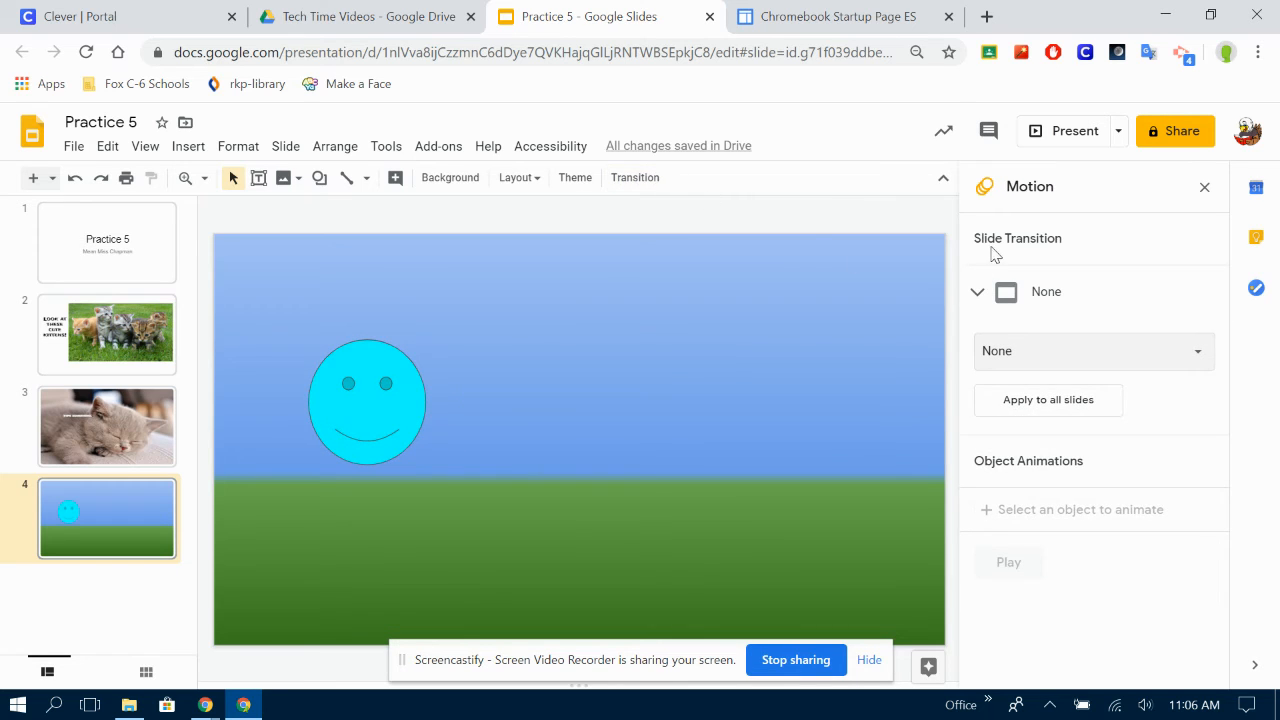
{"action": "left_click", "coordinate": [390, 393]}
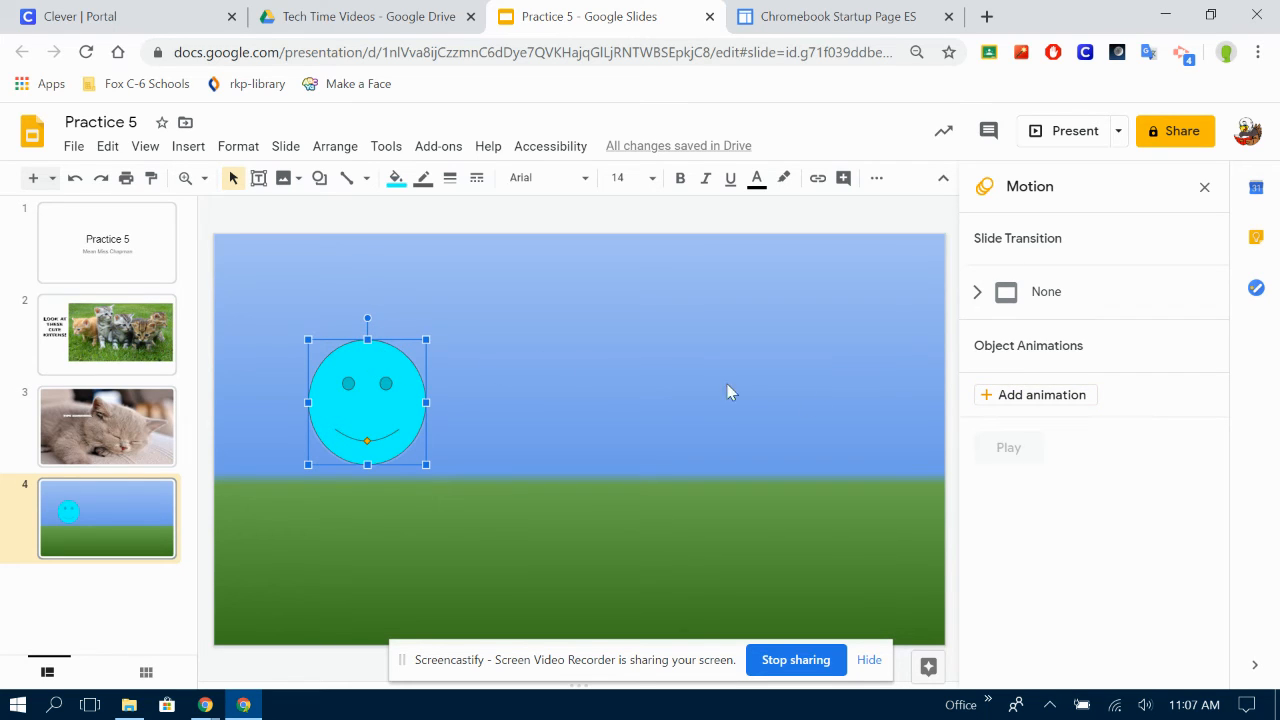
{"action": "left_click", "coordinate": [1020, 400]}
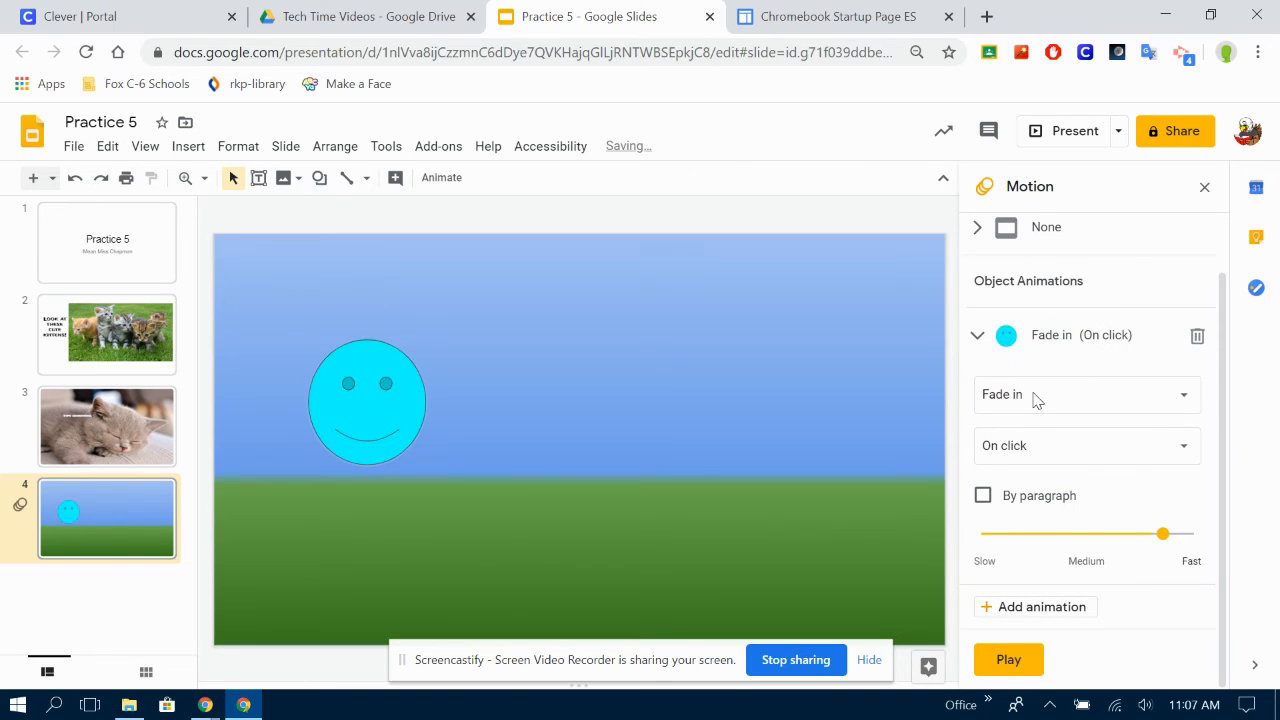
{"action": "left_click", "coordinate": [1034, 397]}
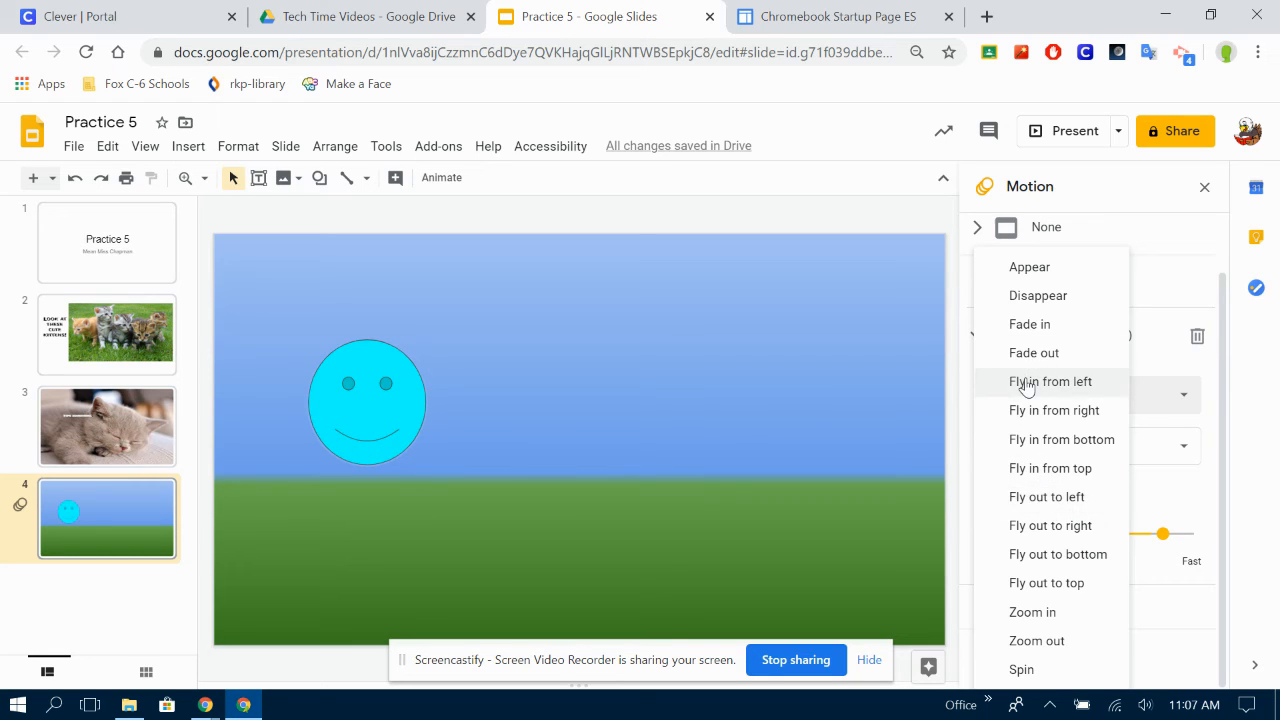
{"action": "left_click", "coordinate": [1086, 391]}
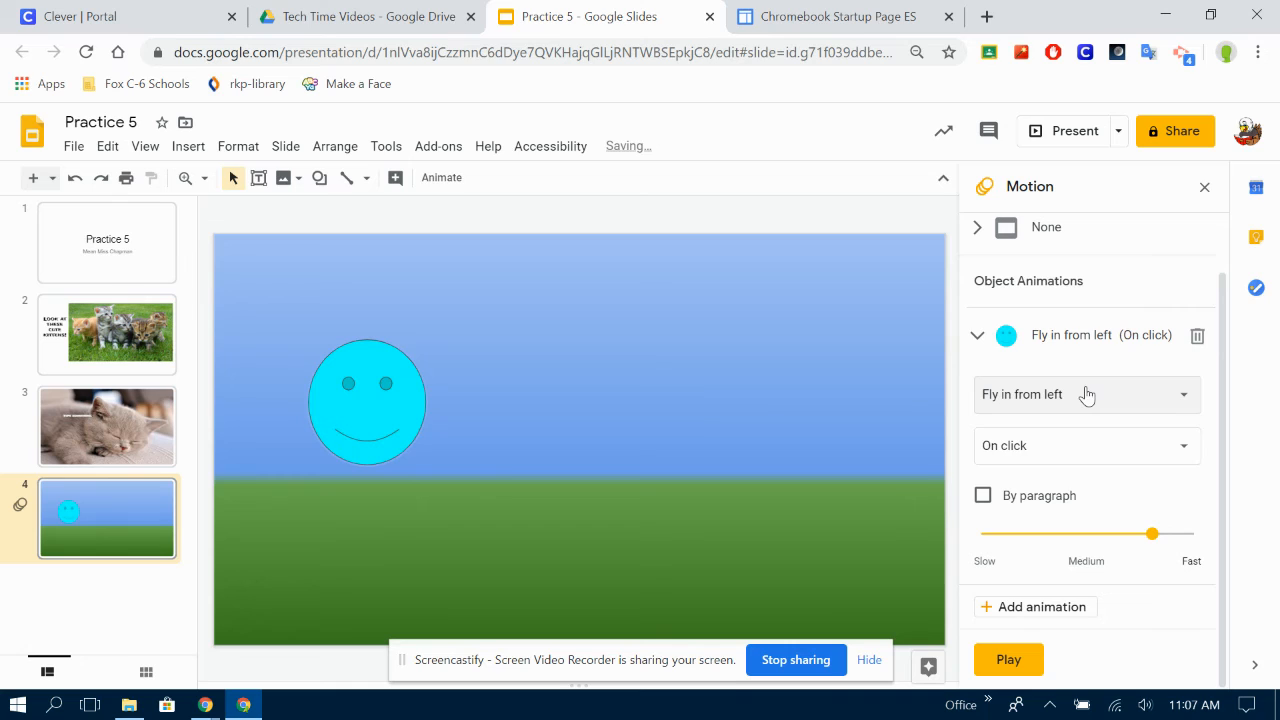
- Set the smiley face animation to start After previous with a duration just slower than Medium
{"action": "left_click", "coordinate": [1045, 459]}
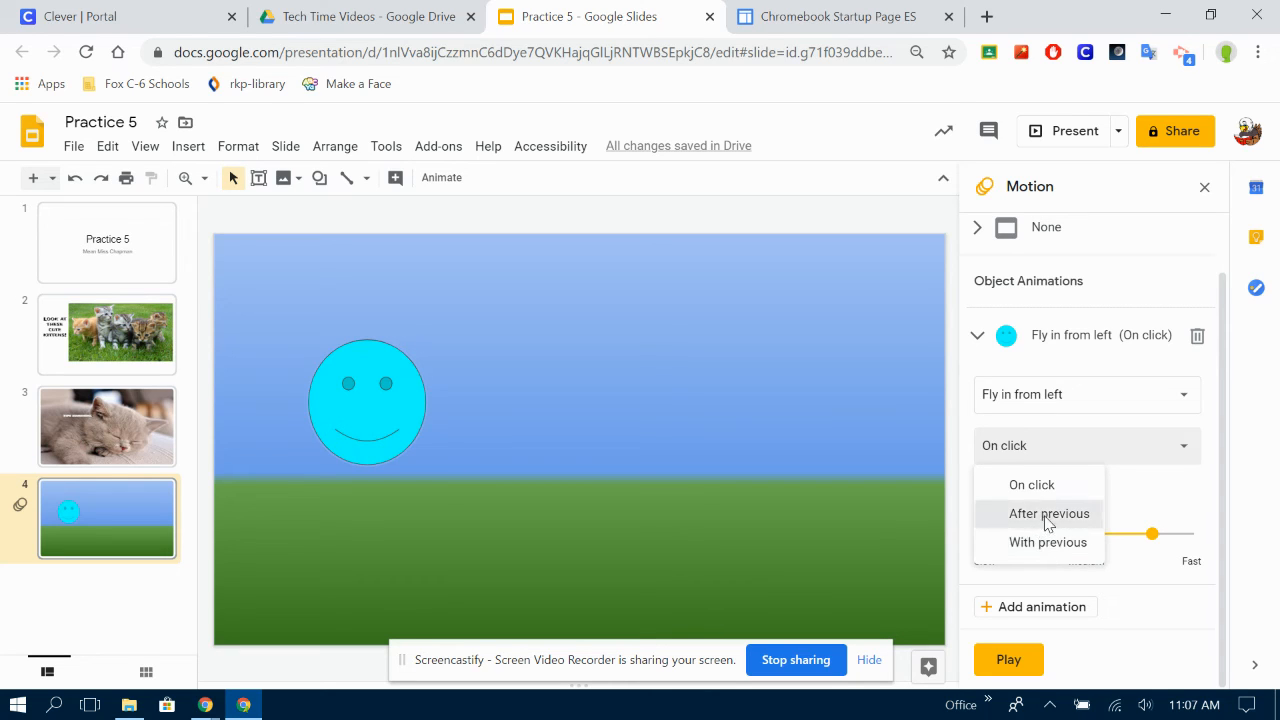
{"action": "left_click", "coordinate": [1047, 521]}
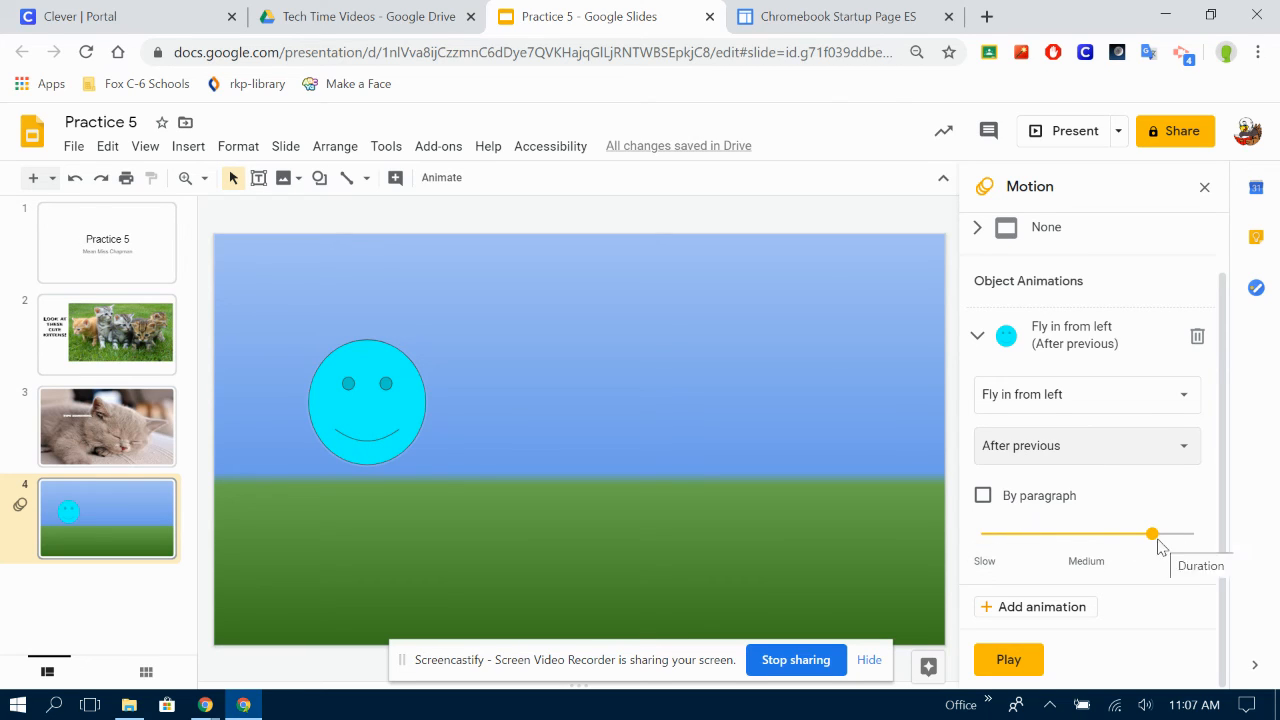
{"action": "left_click_drag", "start_coordinate": [1155, 545], "coordinate": [984, 545]}
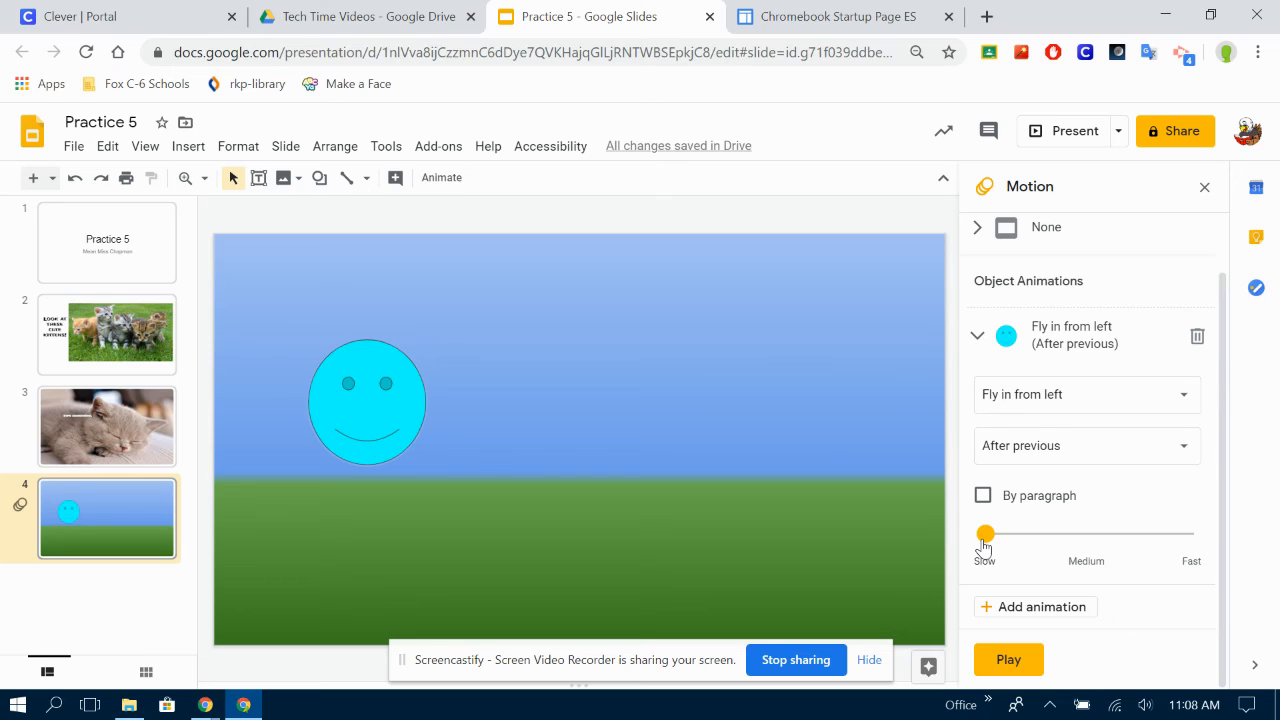
{"action": "left_click_drag", "start_coordinate": [983, 545], "coordinate": [1067, 536]}
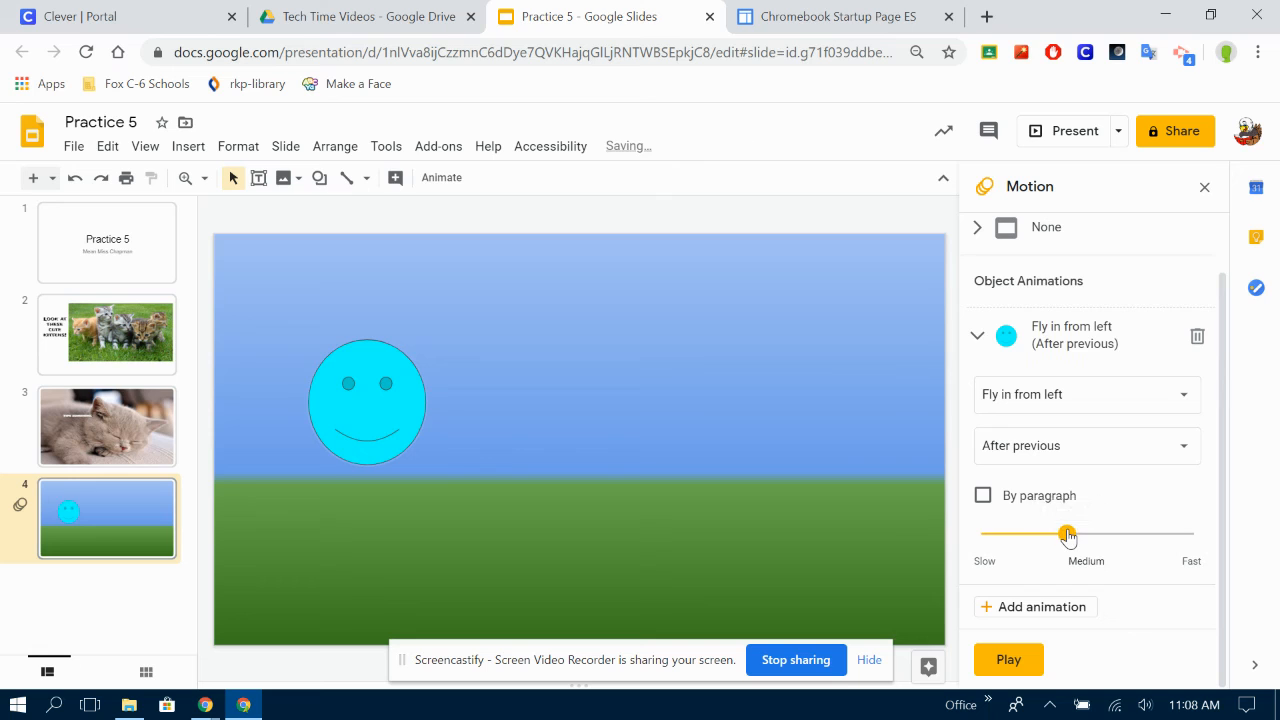
- Preview the smiley face animation in the editor and stop the playback
{"action": "left_click", "coordinate": [1015, 662]}
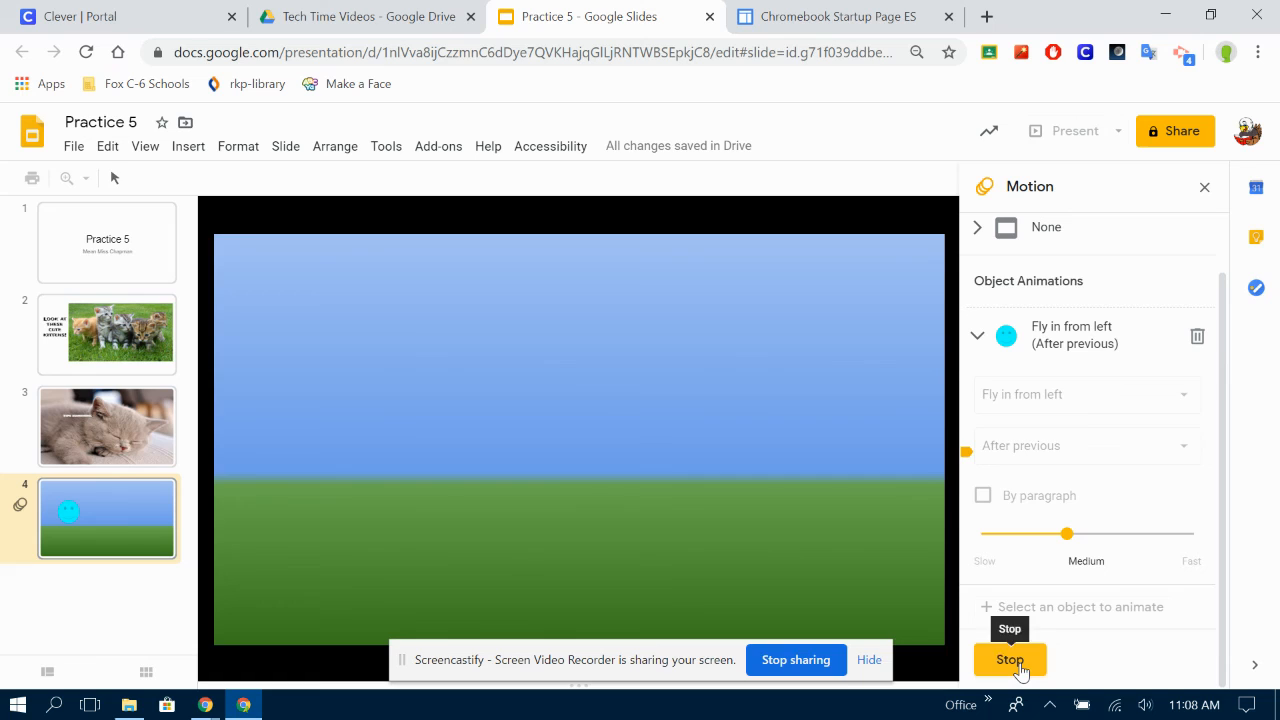
{"action": "left_click", "coordinate": [1019, 668]}
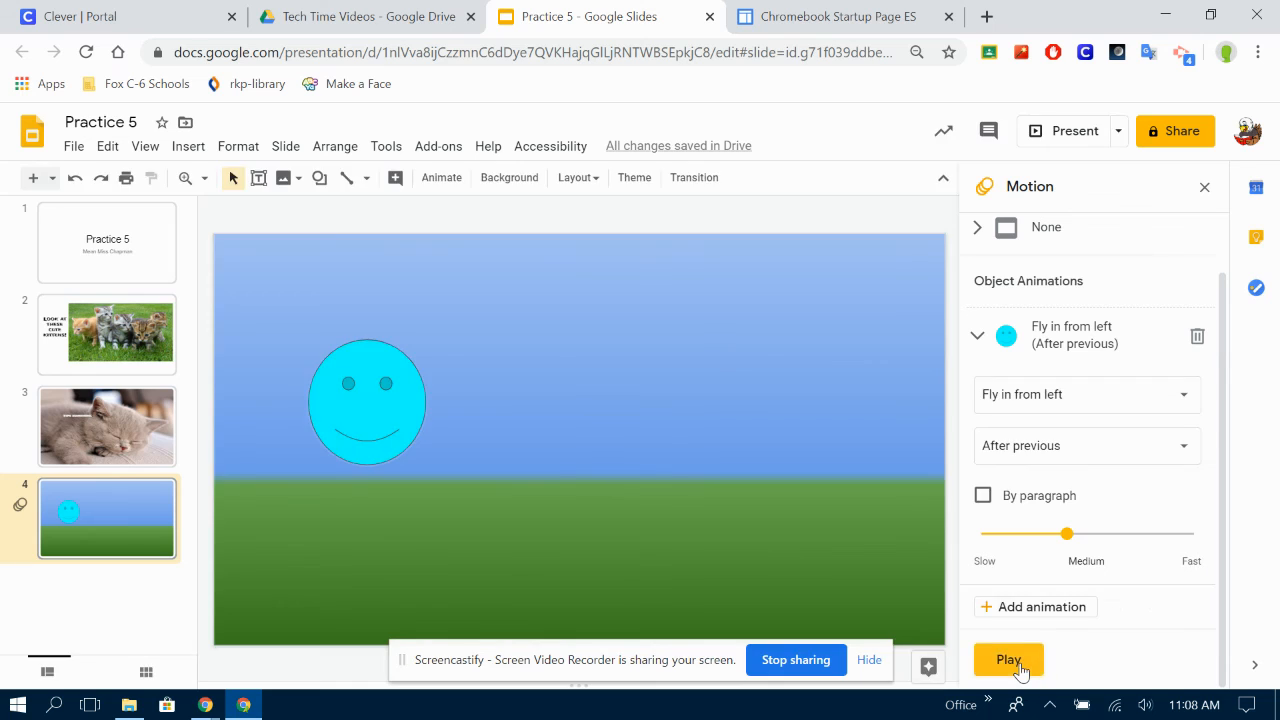
{"action": "left_click", "coordinate": [1020, 667]}
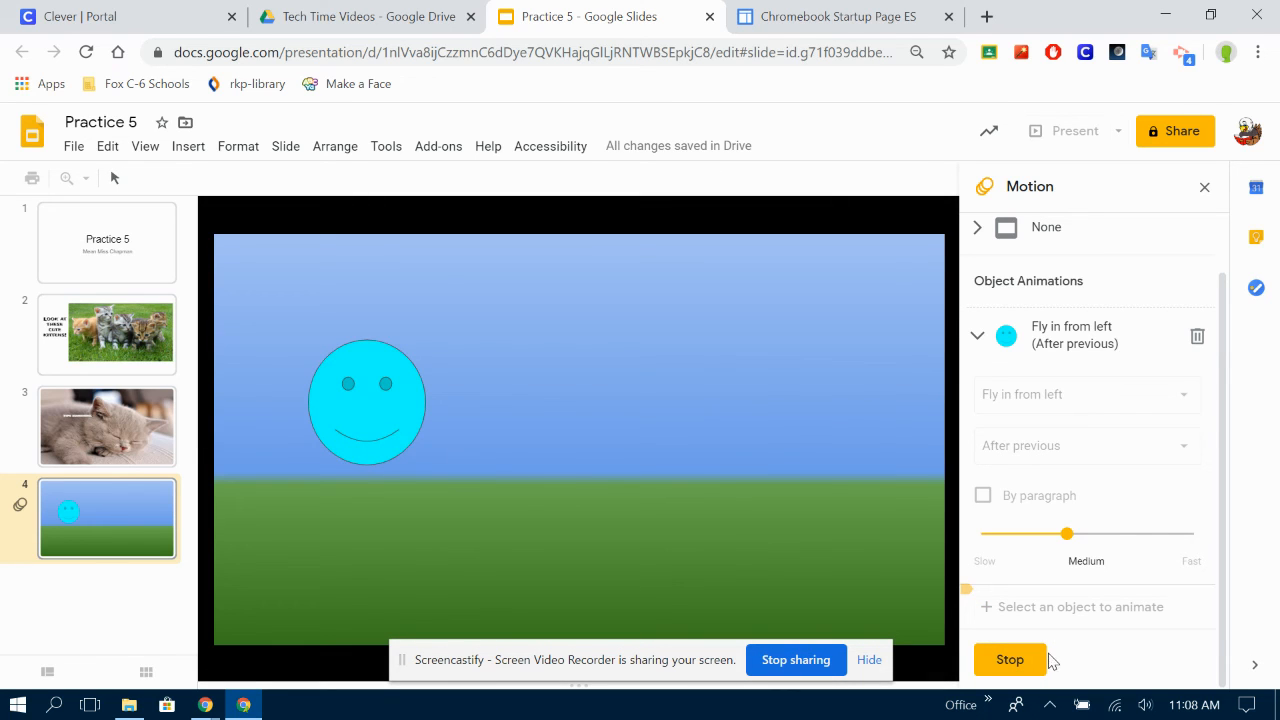
{"action": "left_click", "coordinate": [1037, 660]}
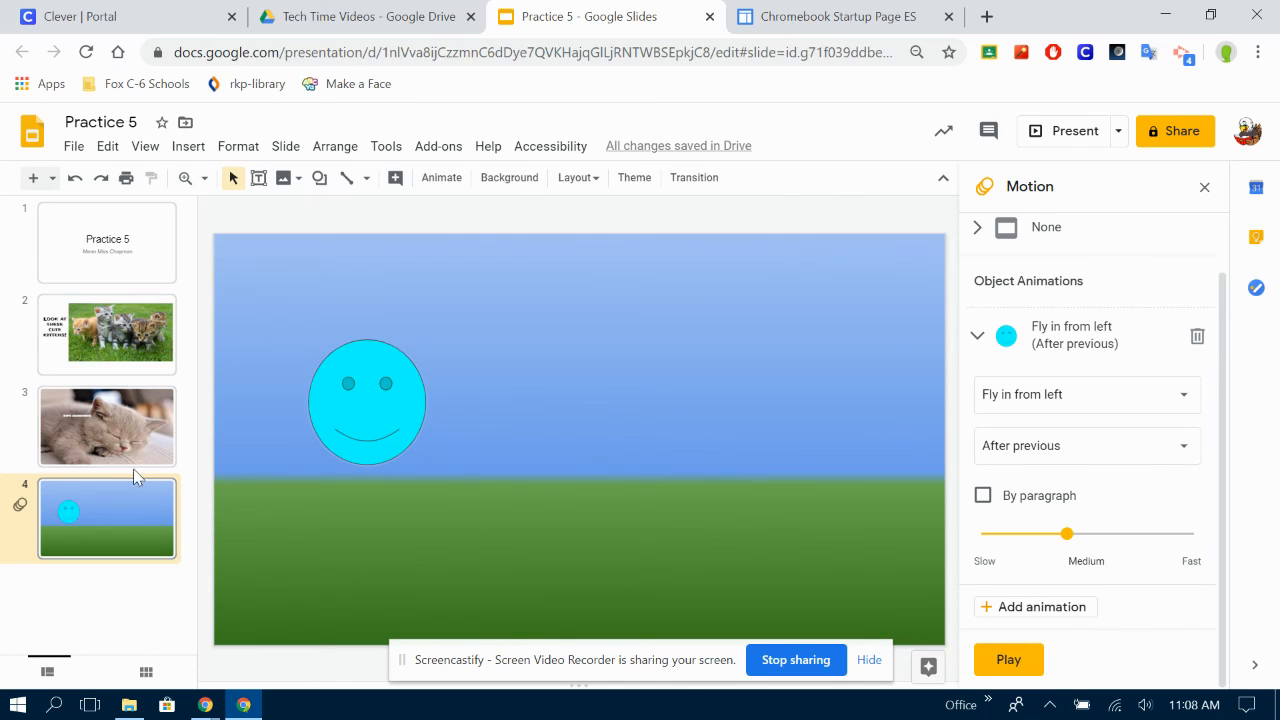
- Present from slide 3, advance to slide 4 to watch the smiley face fly in, and exit the slideshow
{"action": "left_click", "coordinate": [125, 445]}
{"action": "left_click", "coordinate": [1058, 140]}
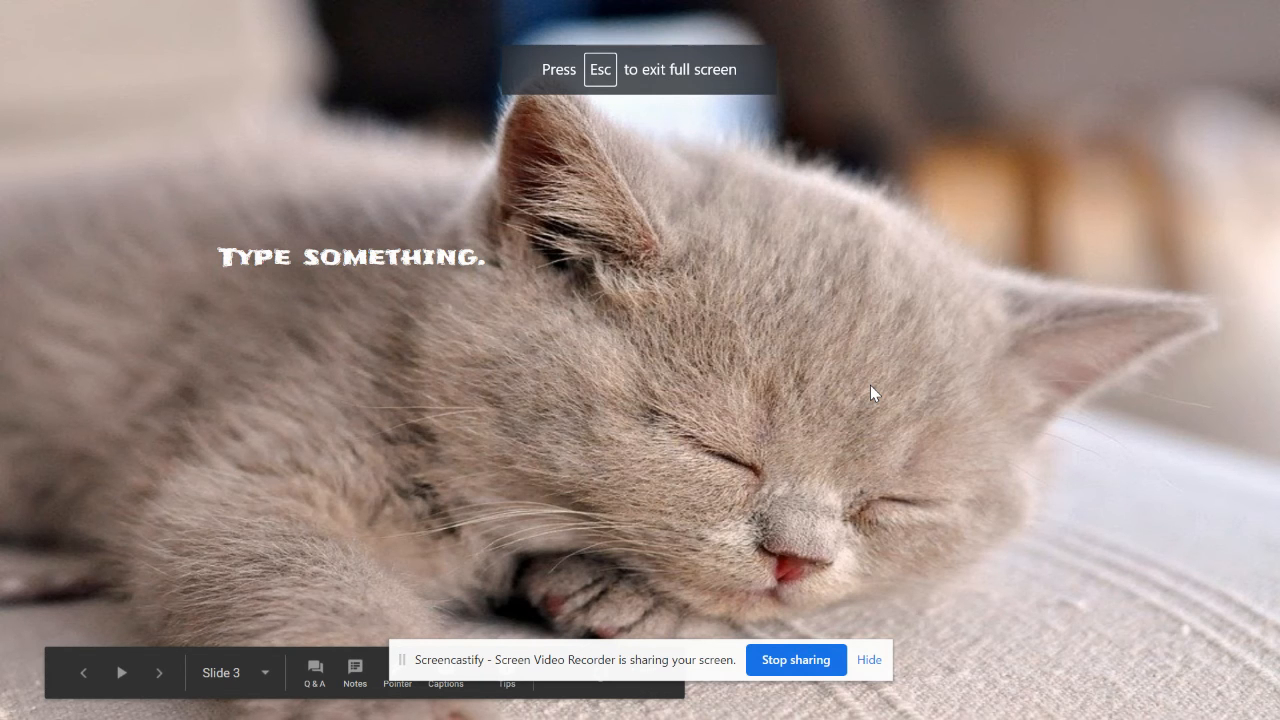
{"action": "left_click", "coordinate": [870, 385]}
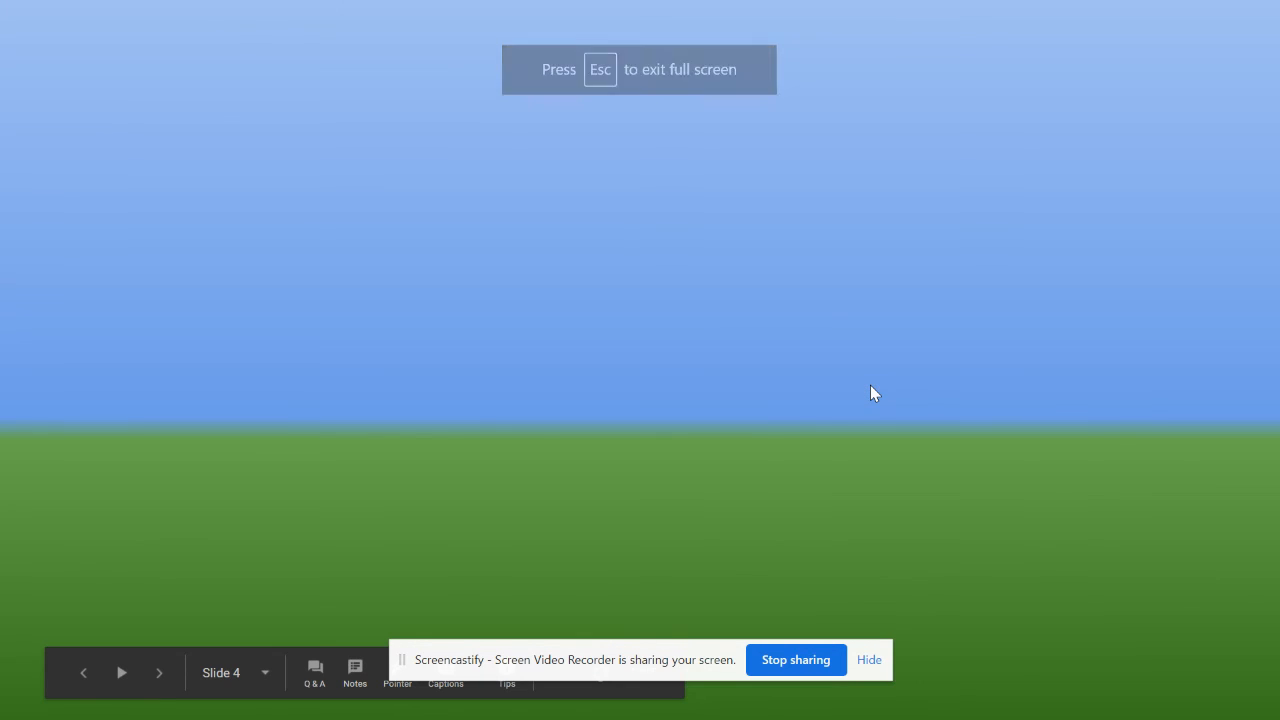
{"action": "left_click", "coordinate": [870, 393]}
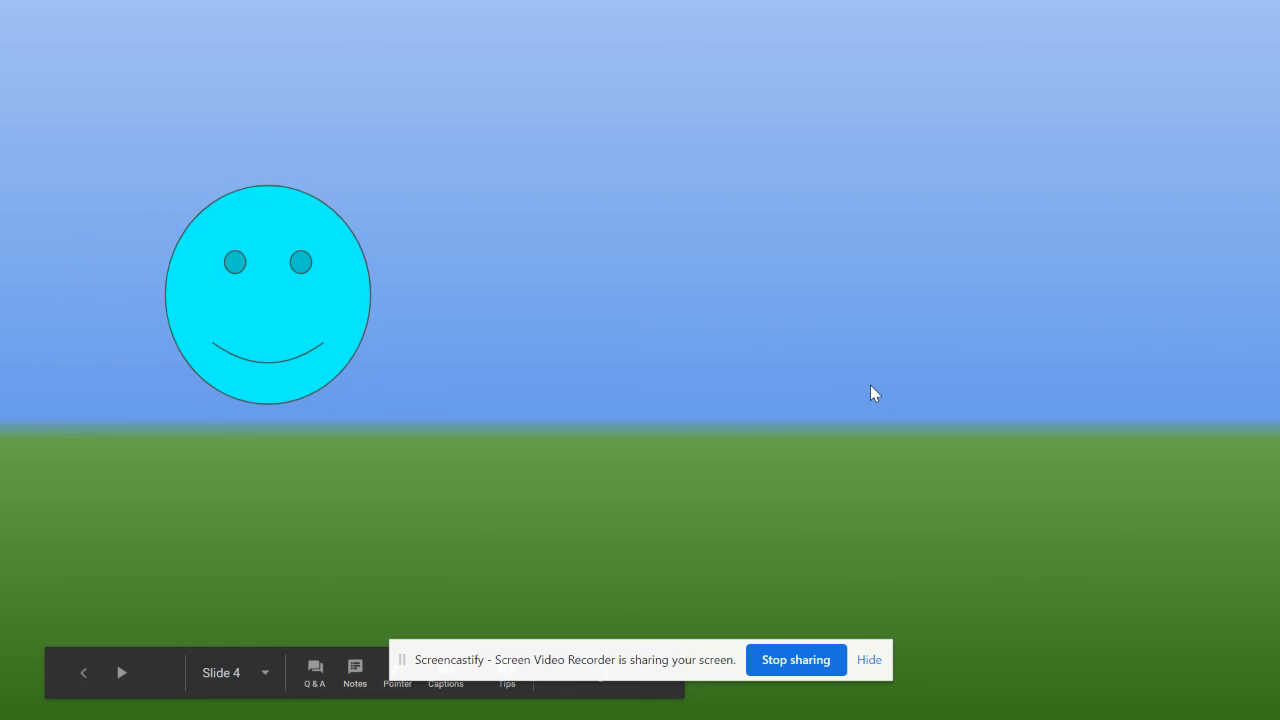
{"action": "key", "text": "Escape"}
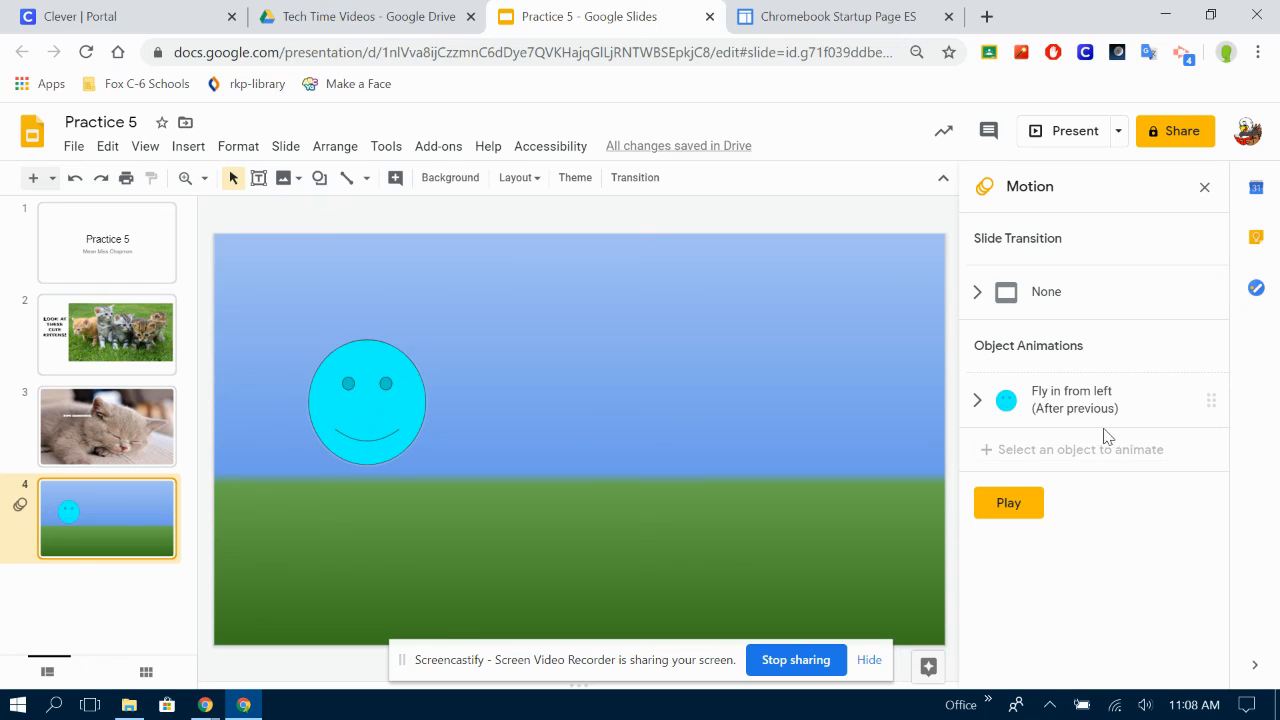
- Set the slide 4 smiley face animation to a 2.3-second duration and to start With previous
{"action": "left_click", "coordinate": [1045, 410]}
{"action": "scroll", "coordinate": [1094, 556], "scroll_direction": "down", "scroll_amount": 1}
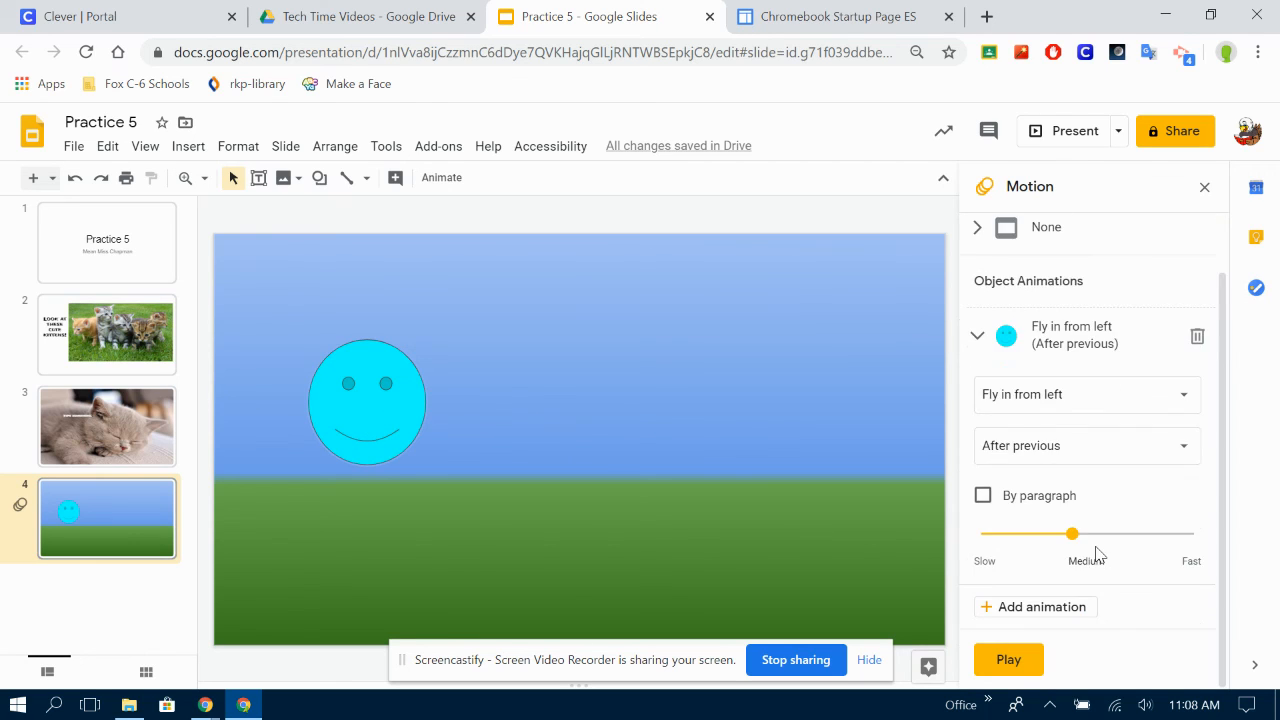
{"action": "mouse_move", "coordinate": [1080, 537]}
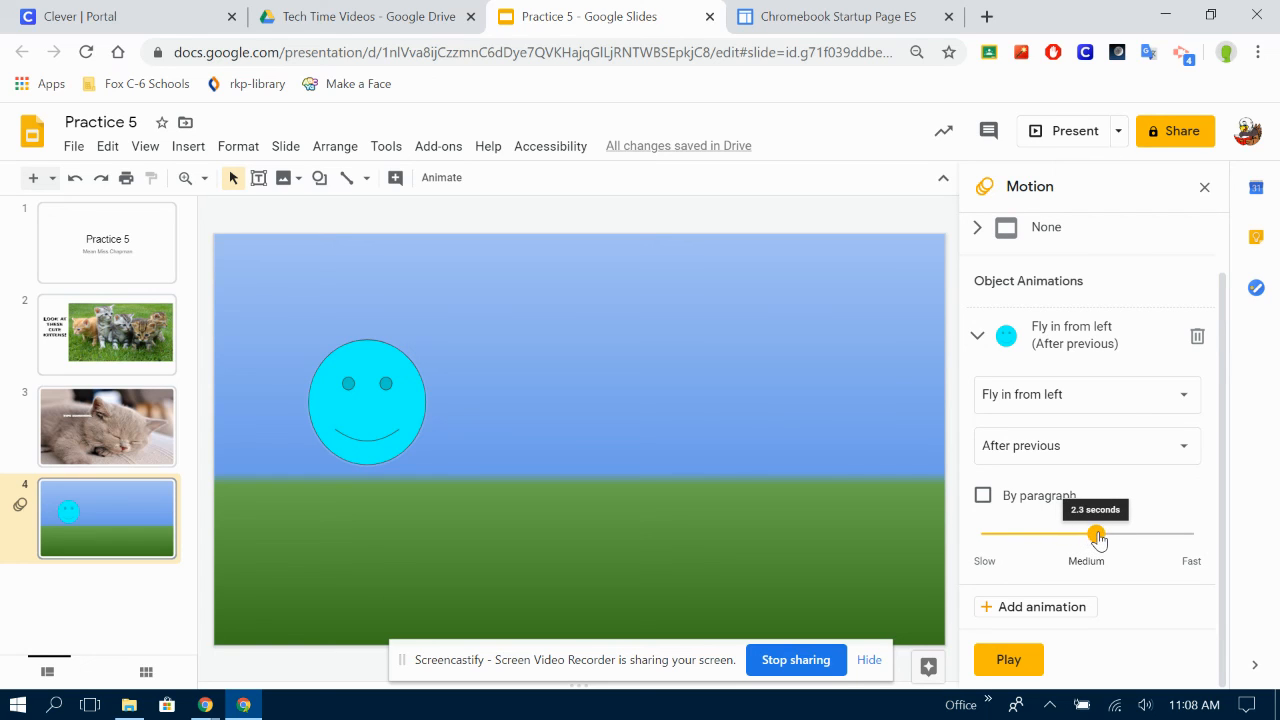
{"action": "left_click", "coordinate": [1079, 450]}
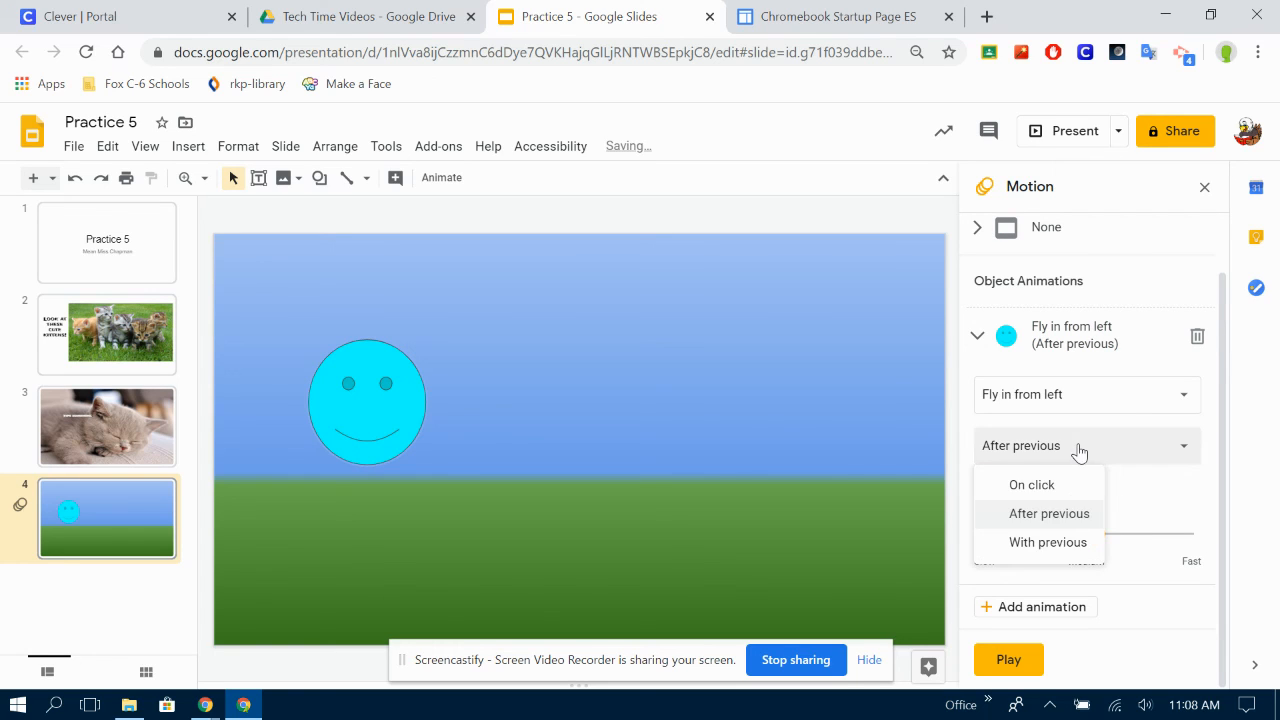
{"action": "left_click", "coordinate": [1028, 543]}
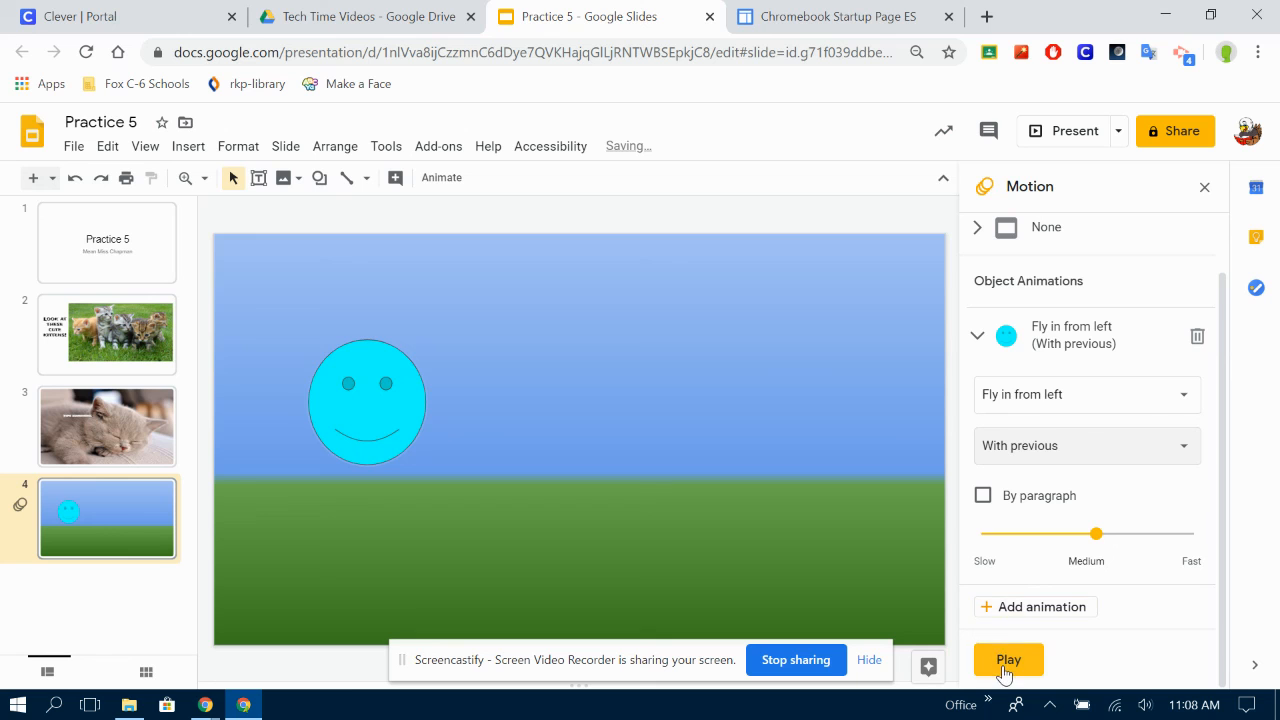
- Present again from slide 3, advance to slide 4 to check the retimed smiley face animation, and exit the slideshow
{"action": "left_click", "coordinate": [60, 448]}
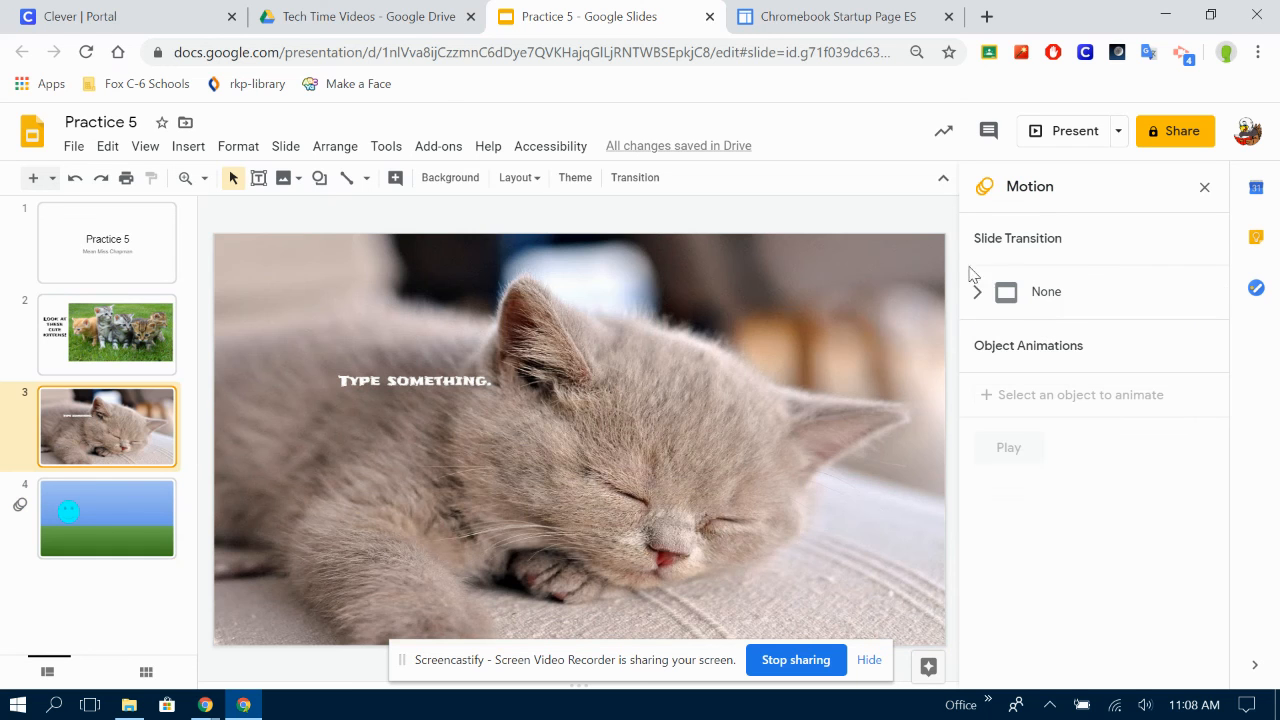
{"action": "left_click", "coordinate": [1075, 130]}
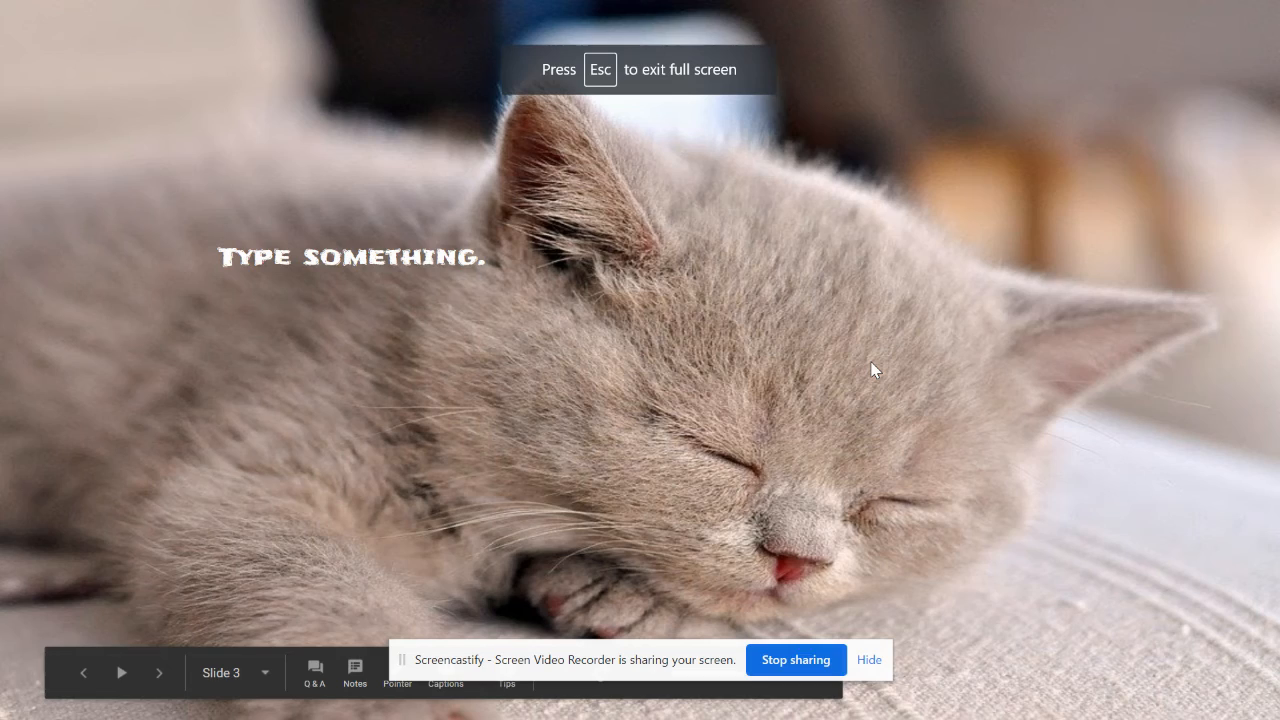
{"action": "left_click", "coordinate": [871, 363]}
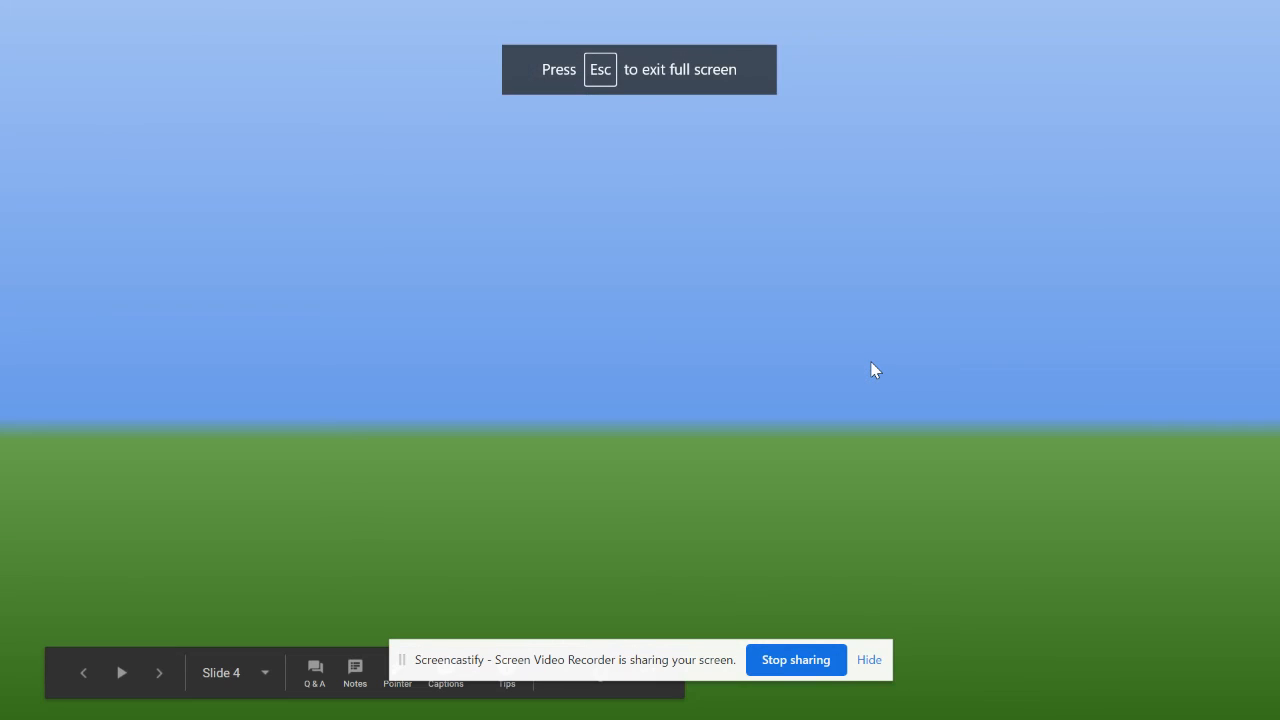
{"action": "left_click", "coordinate": [871, 364]}
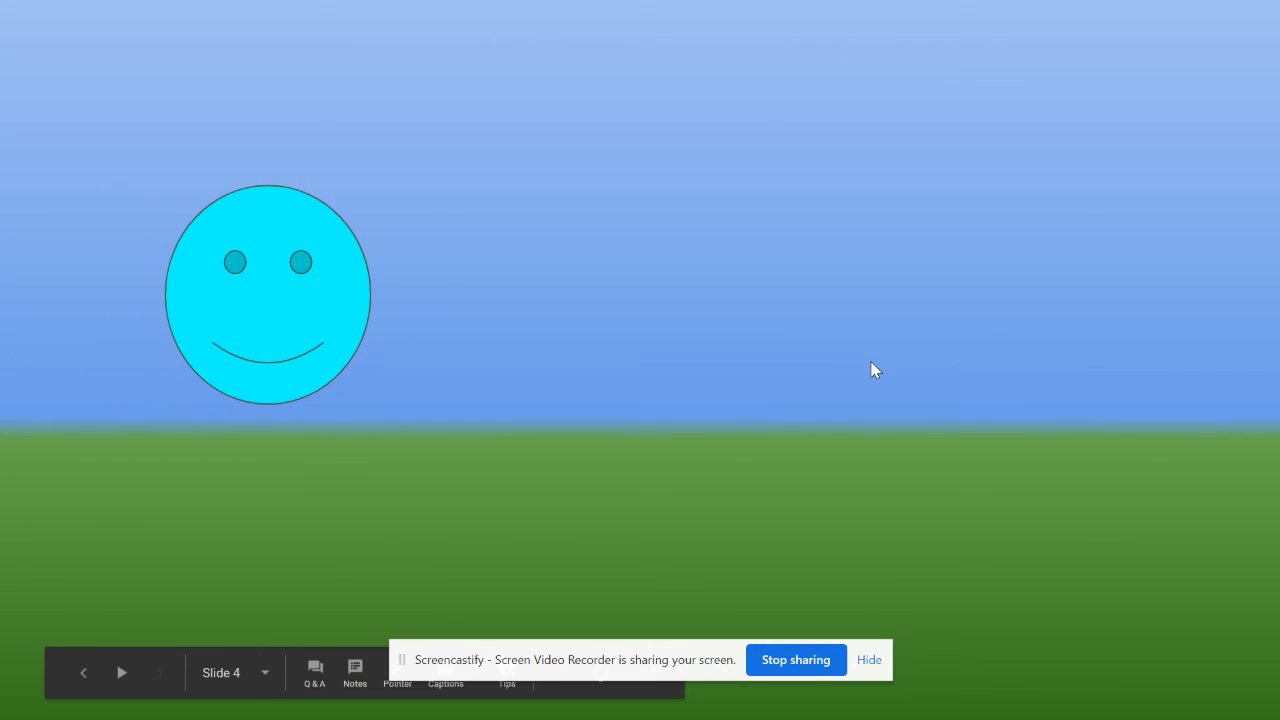
{"action": "key", "text": "Escape"}
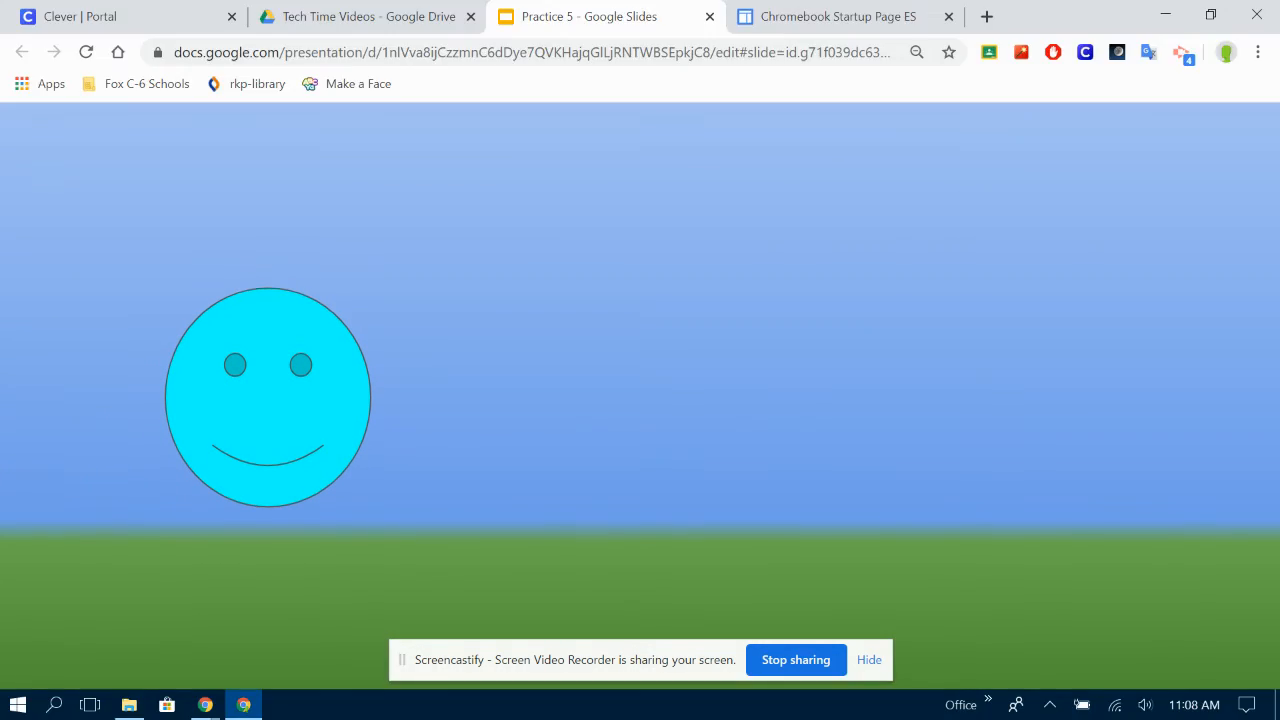